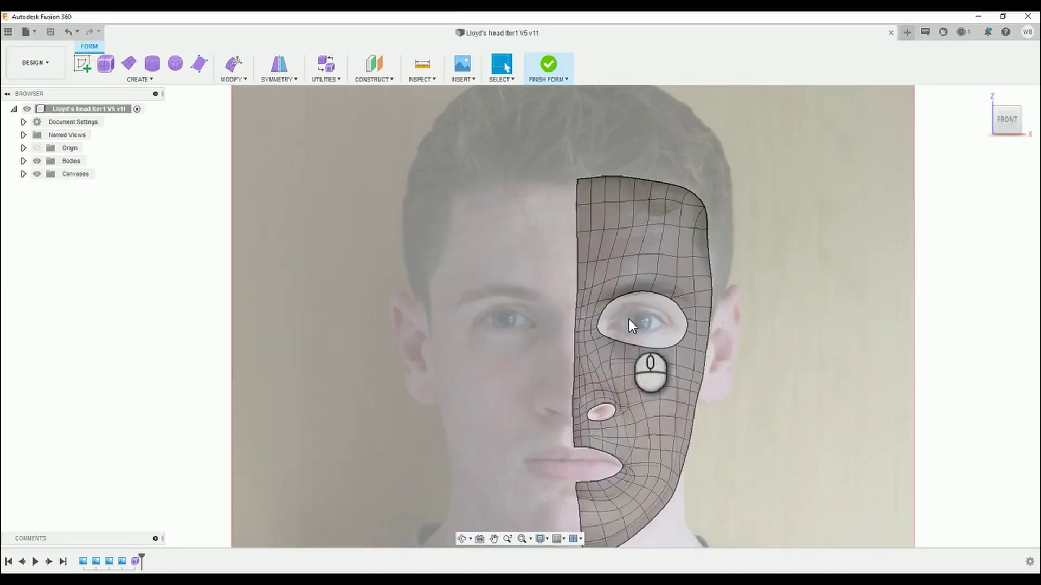
scroll(629, 320, down, 3)
scroll(591, 476, up, 3)
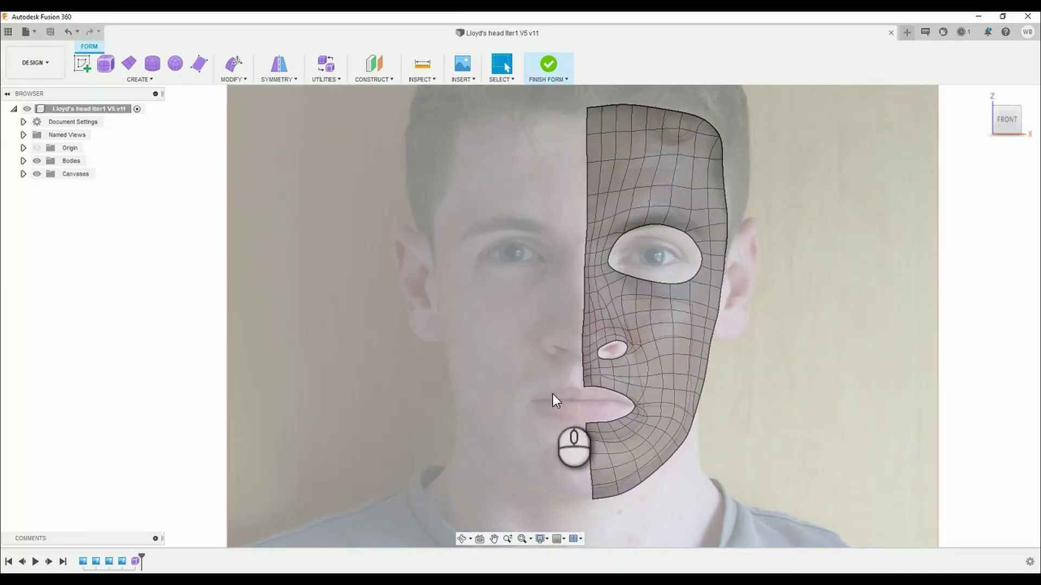
click(144, 79)
click(243, 80)
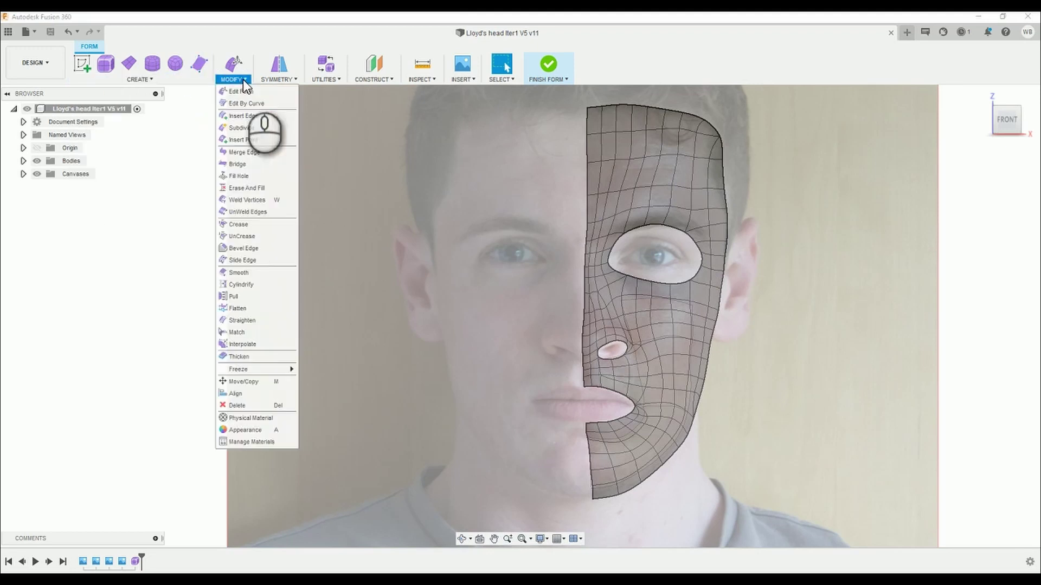
click(253, 319)
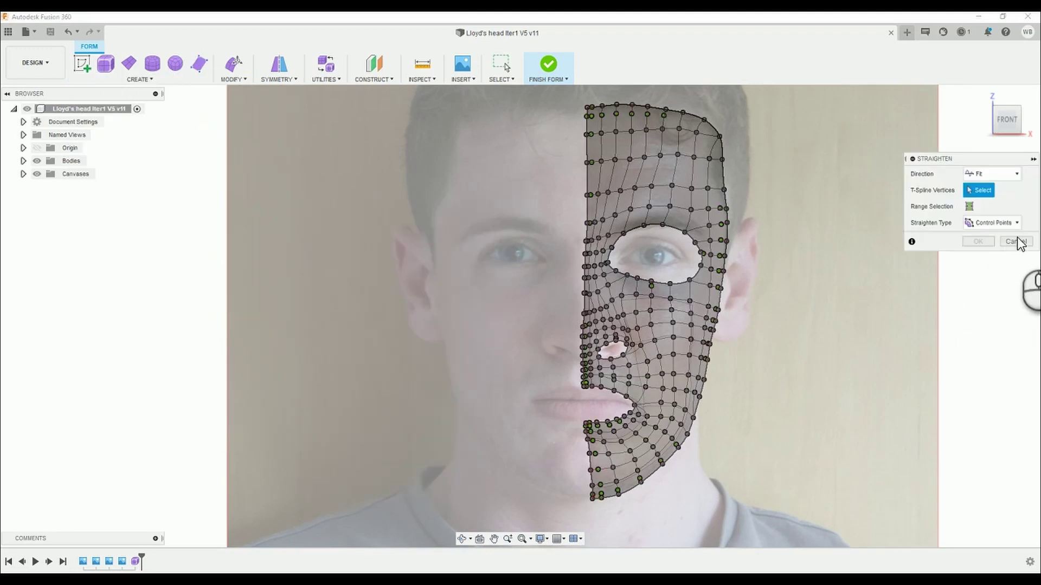
click(1016, 242)
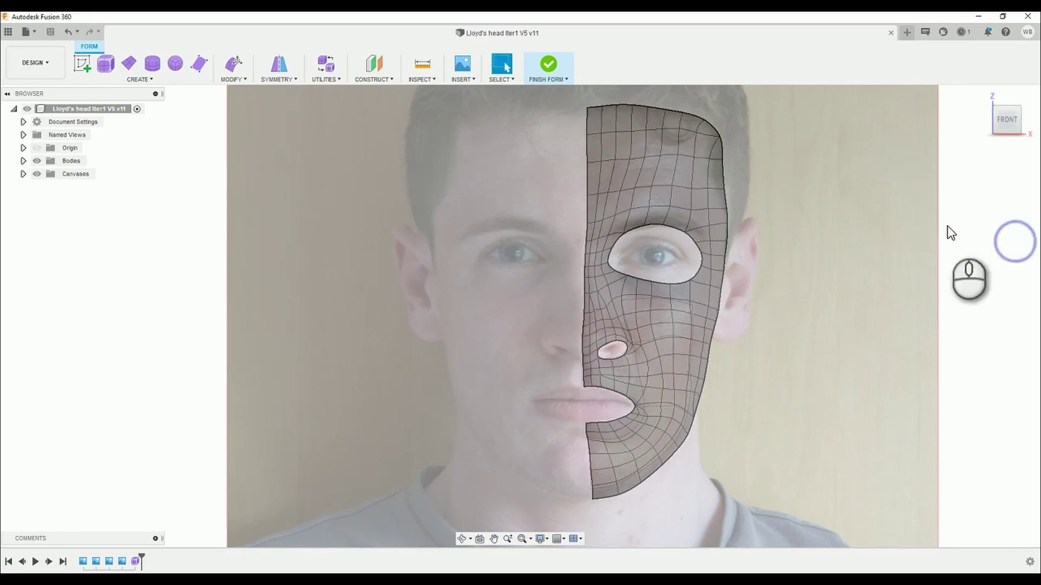
Start a Flatten with the Select Plane direction and pick the half-face mesh's centreline vertices and tangency handle down the forehead.
click(239, 80)
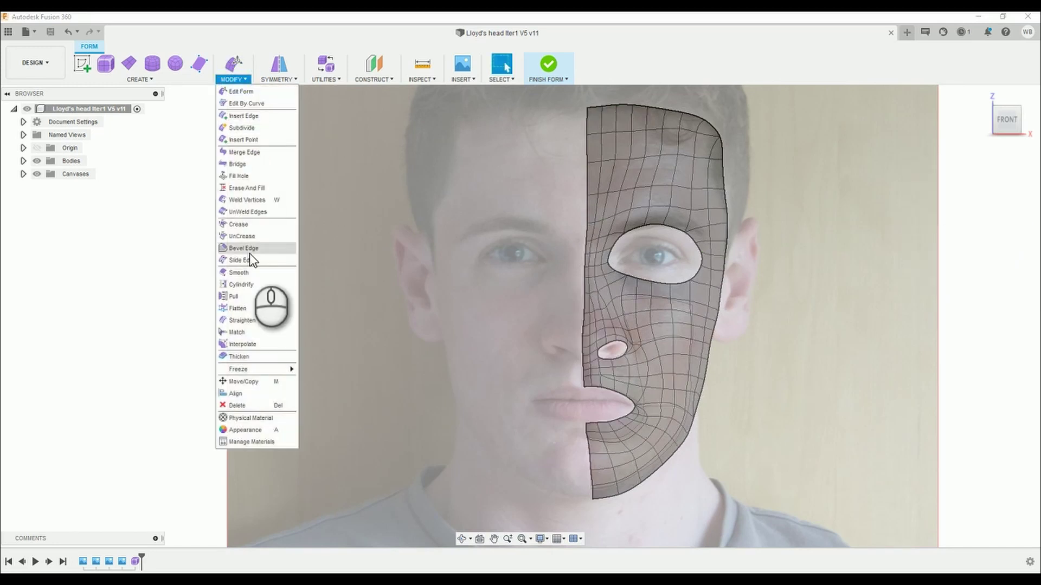
click(249, 312)
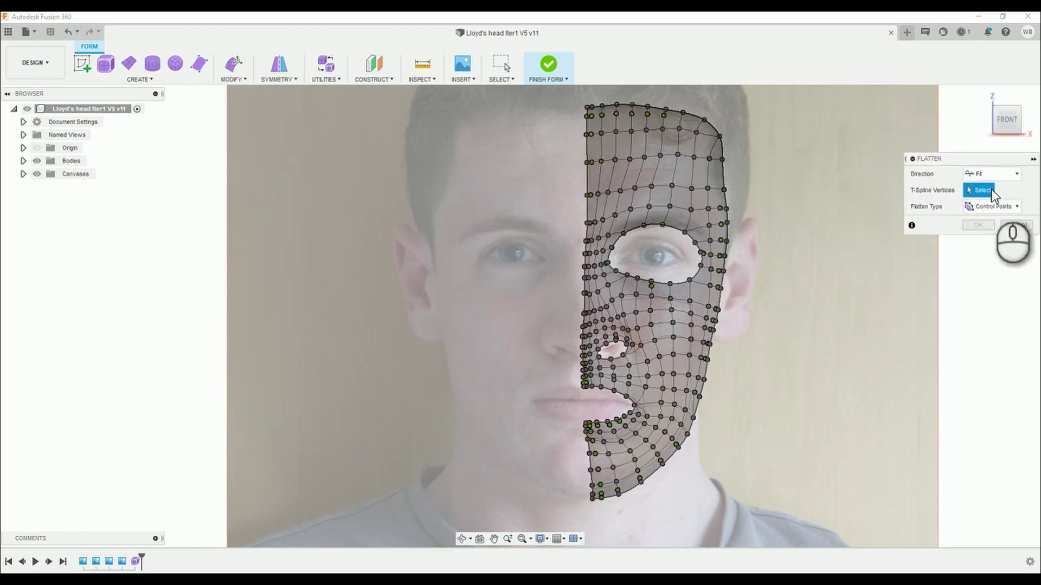
click(989, 176)
click(991, 201)
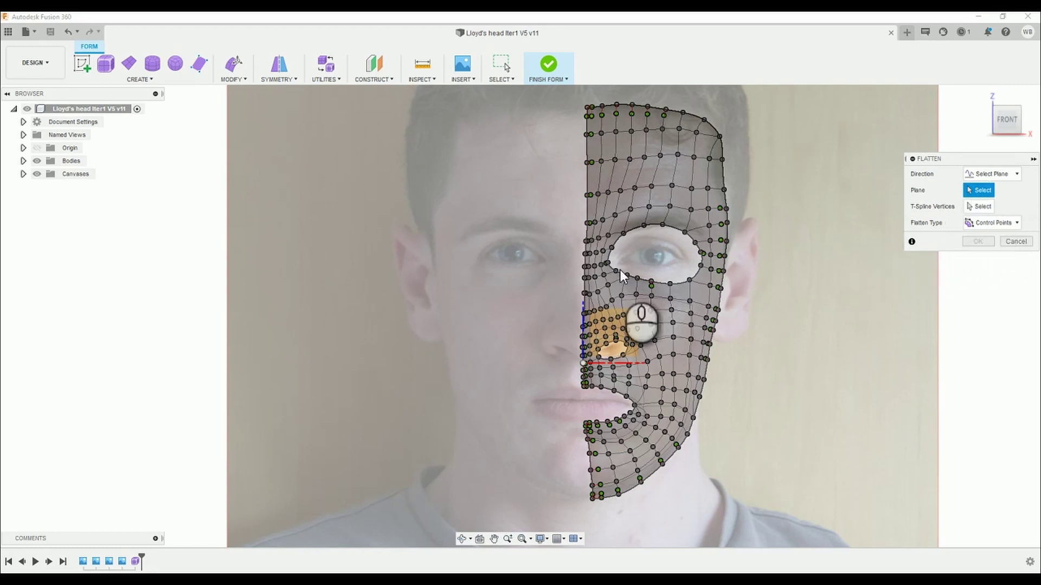
click(978, 206)
scroll(587, 115, up, 3)
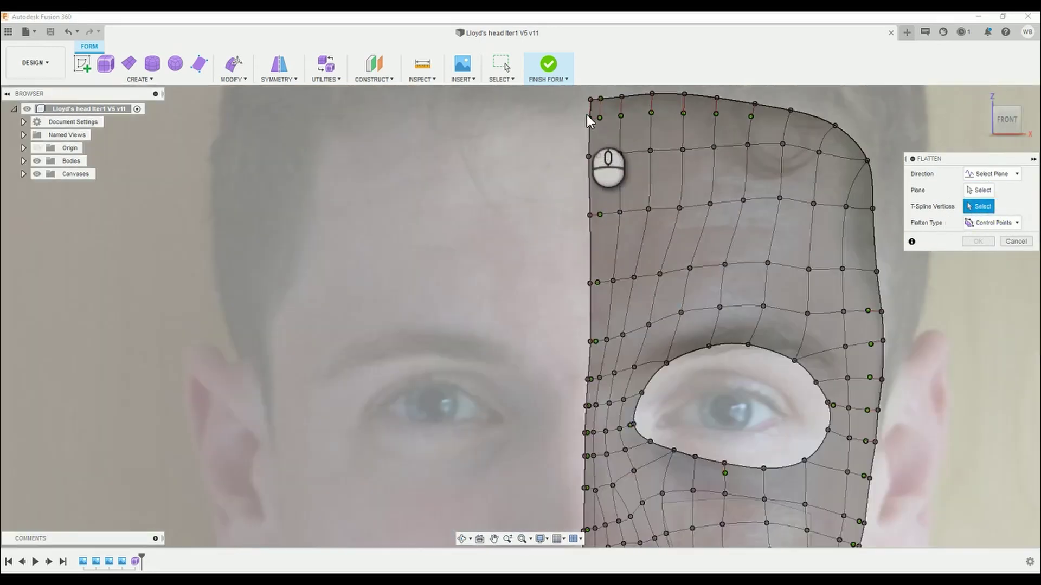
click(589, 119)
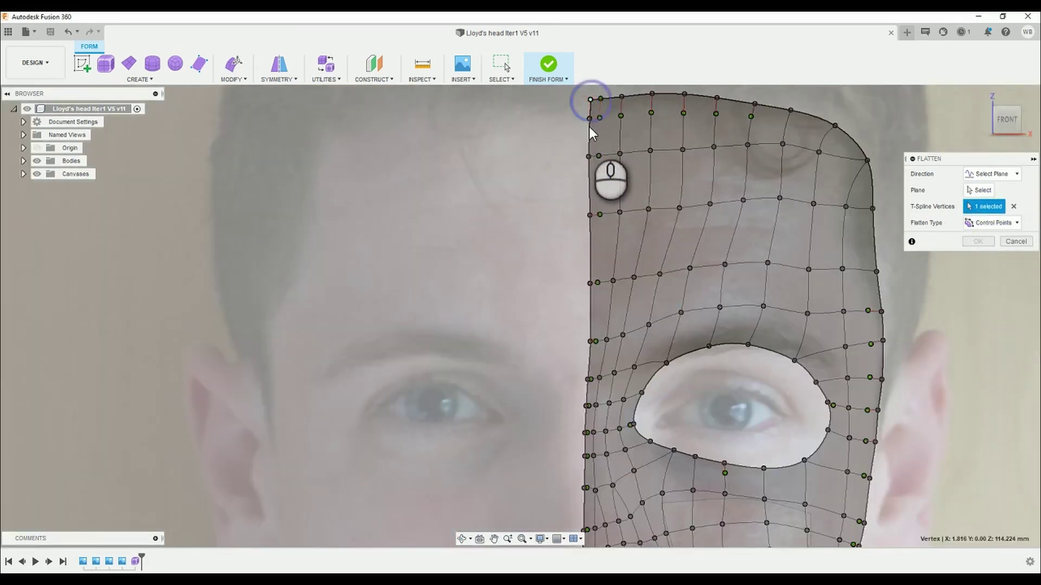
click(589, 156)
click(590, 215)
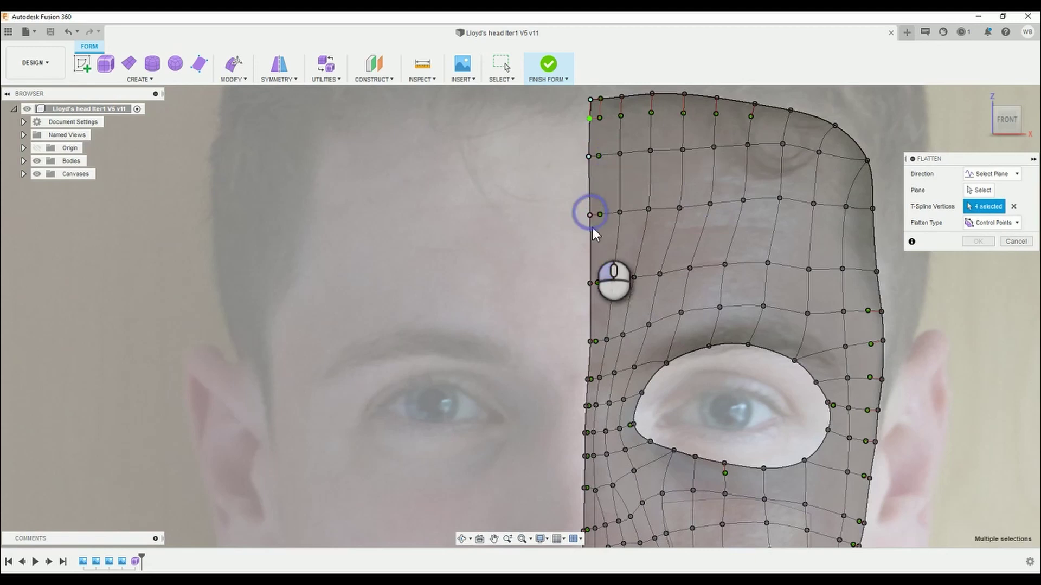
click(589, 283)
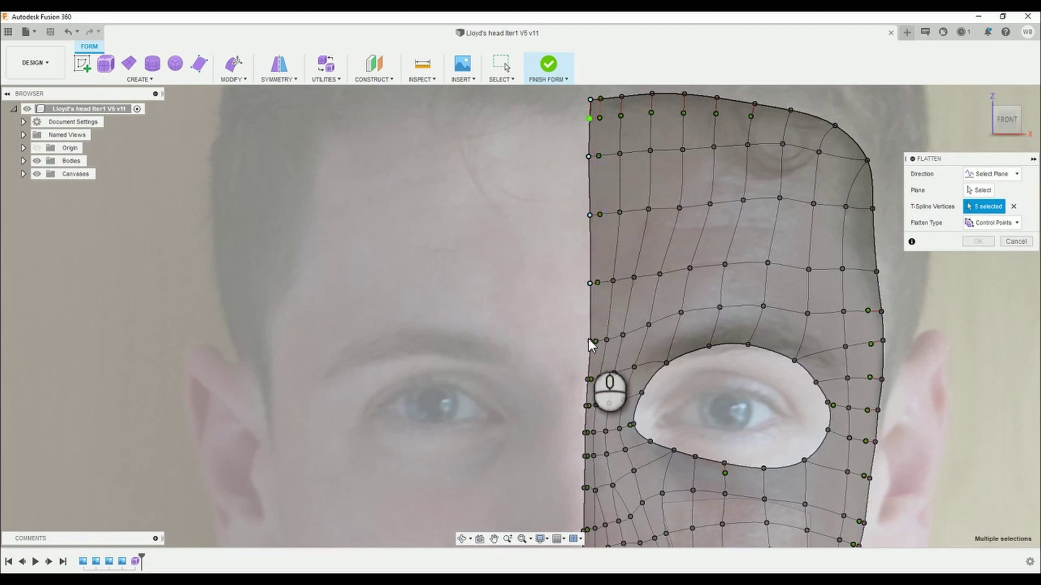
middle_drag(640, 303, 604, 198)
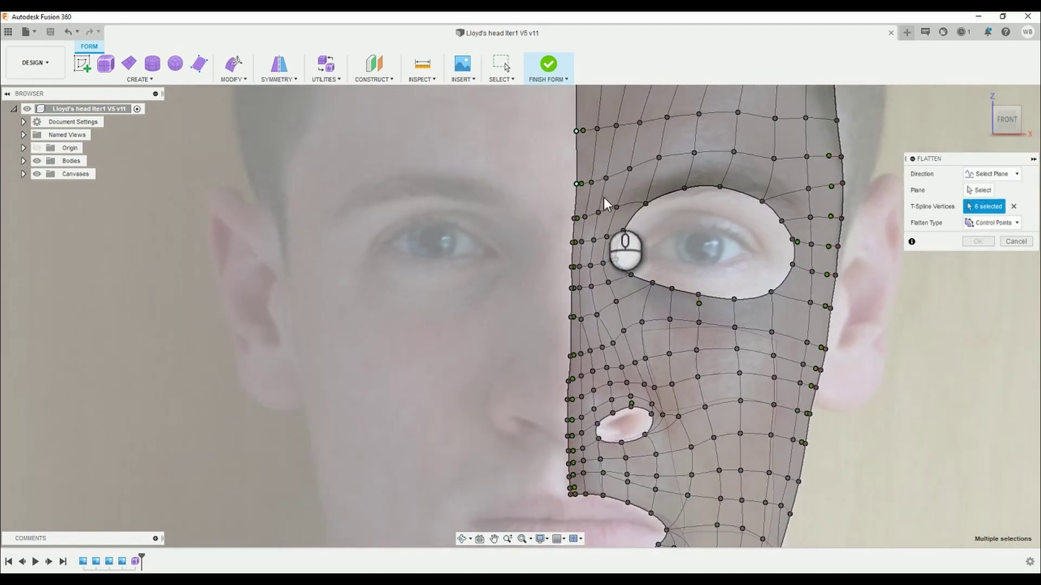
Add the centreline vertices along the bridge of the nose to the Flatten selection.
click(575, 218)
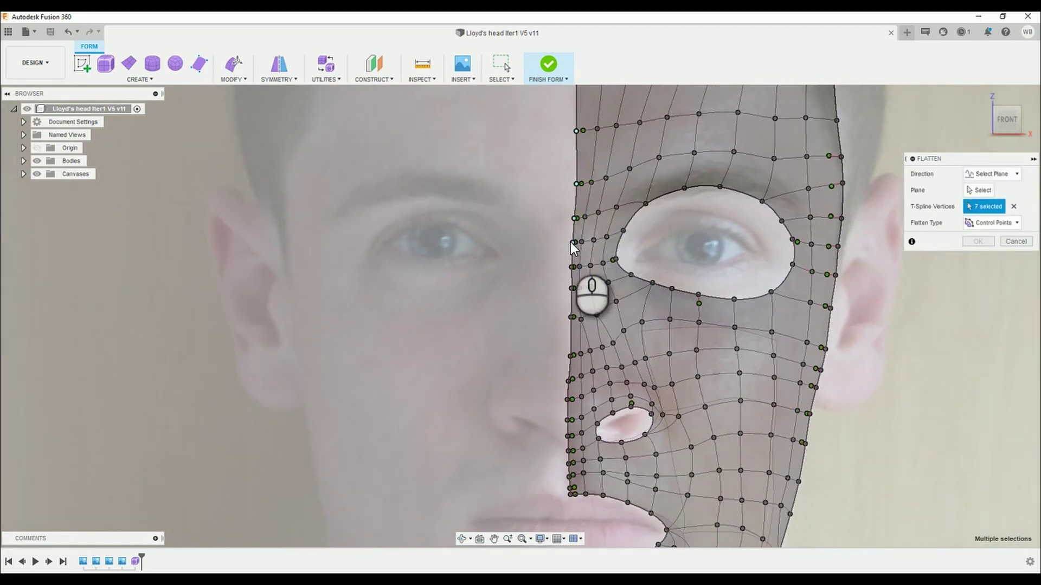
click(573, 242)
click(572, 267)
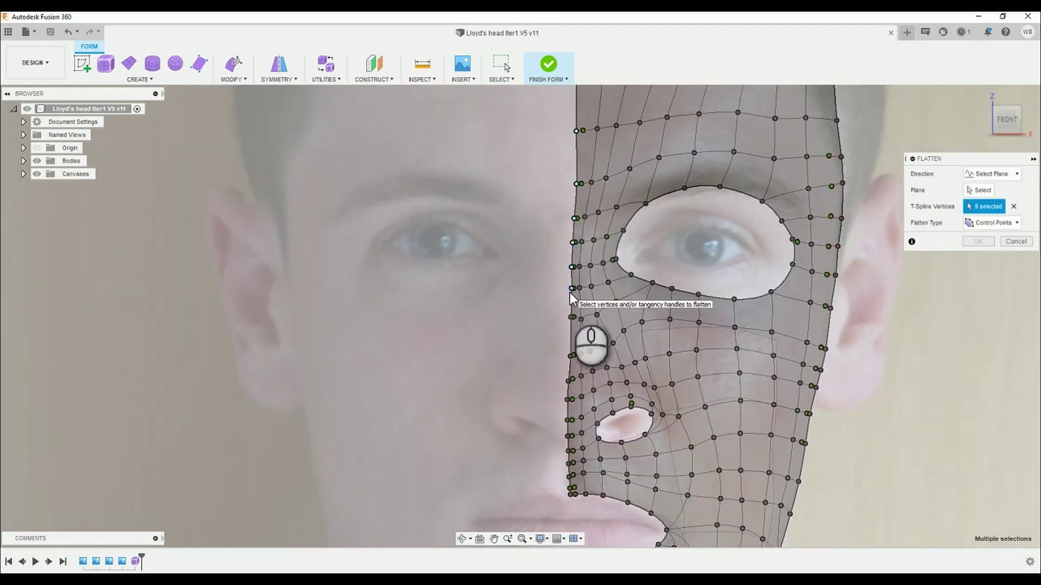
click(568, 359)
scroll(570, 382, up, 5)
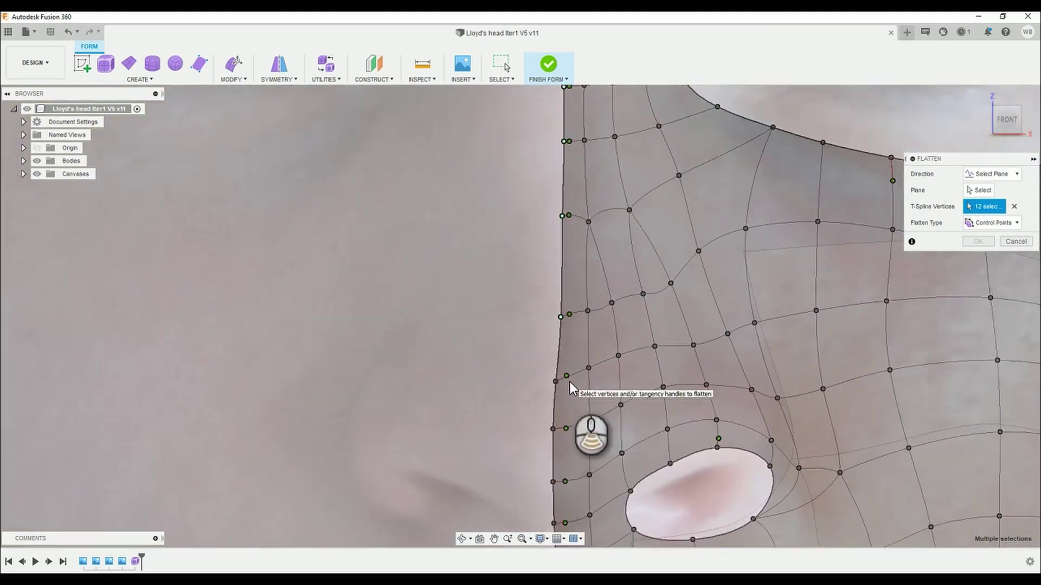
click(548, 381)
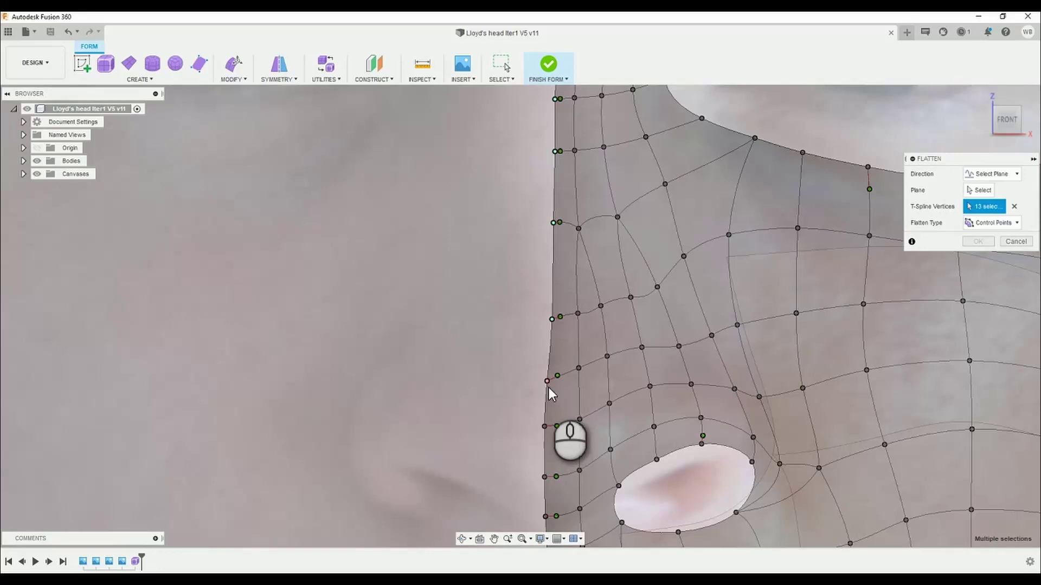
click(544, 427)
Add the centreline vertices from the nose tip down to the upper lip, including the tangency handle above the lip.
middle_drag(544, 427, 541, 369)
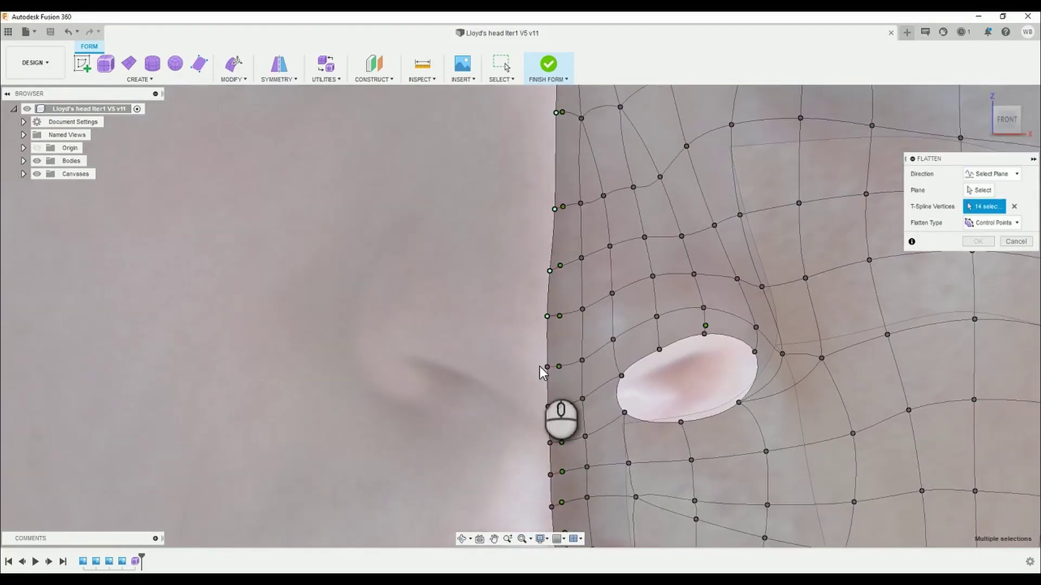
click(548, 407)
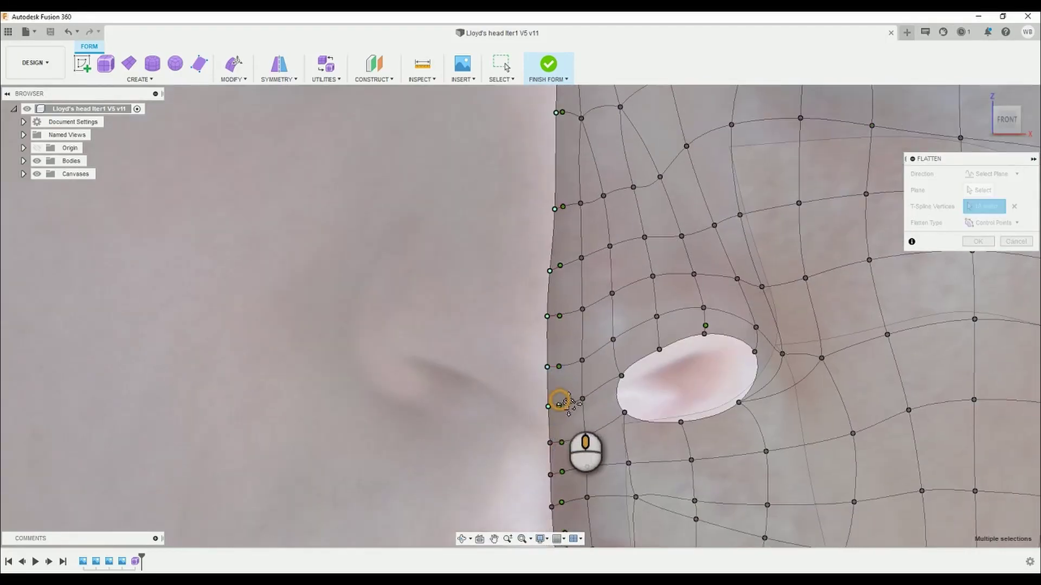
middle_drag(547, 407, 565, 380)
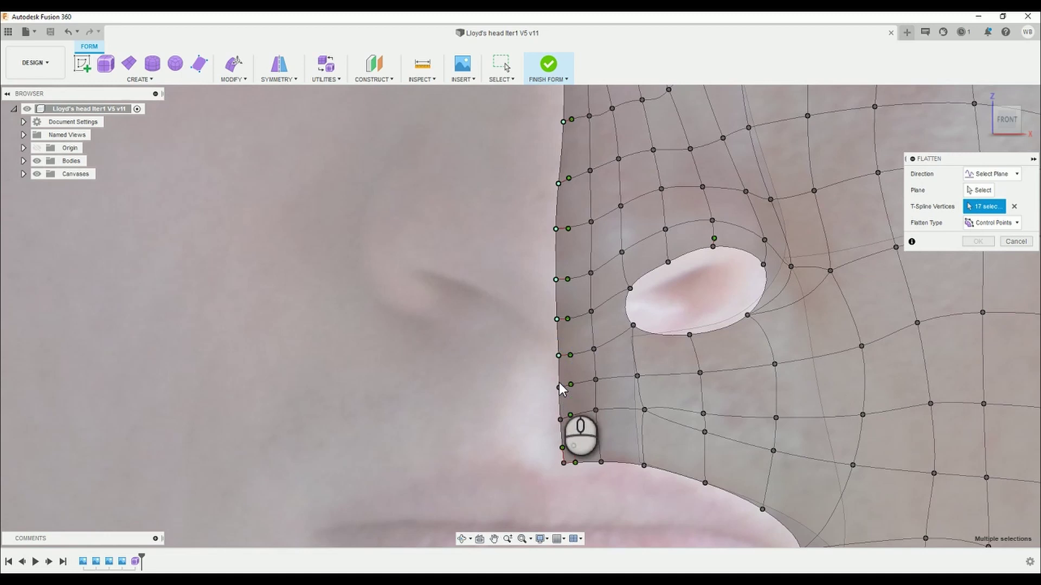
click(559, 386)
click(558, 420)
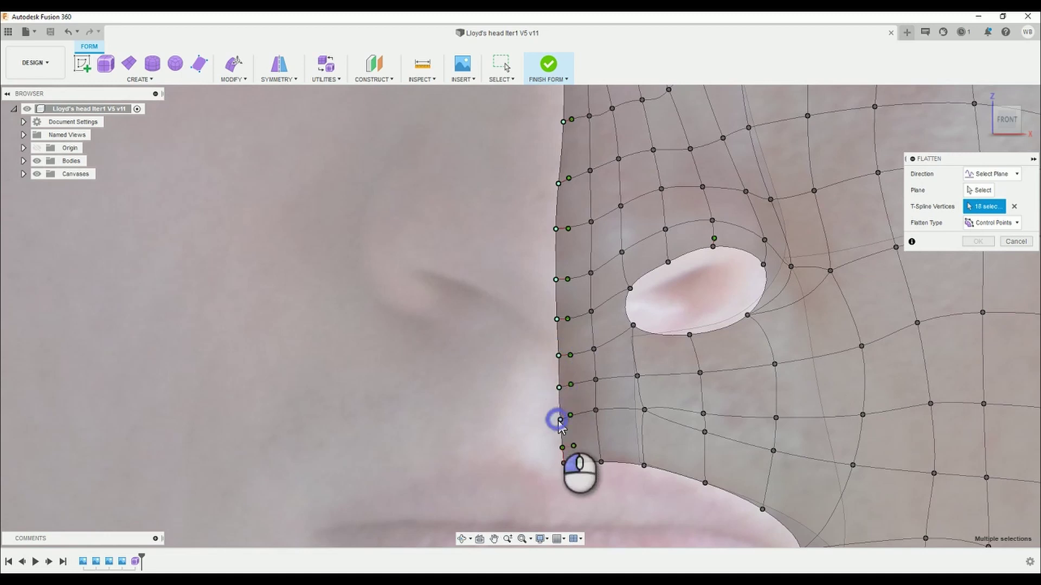
click(562, 448)
click(562, 462)
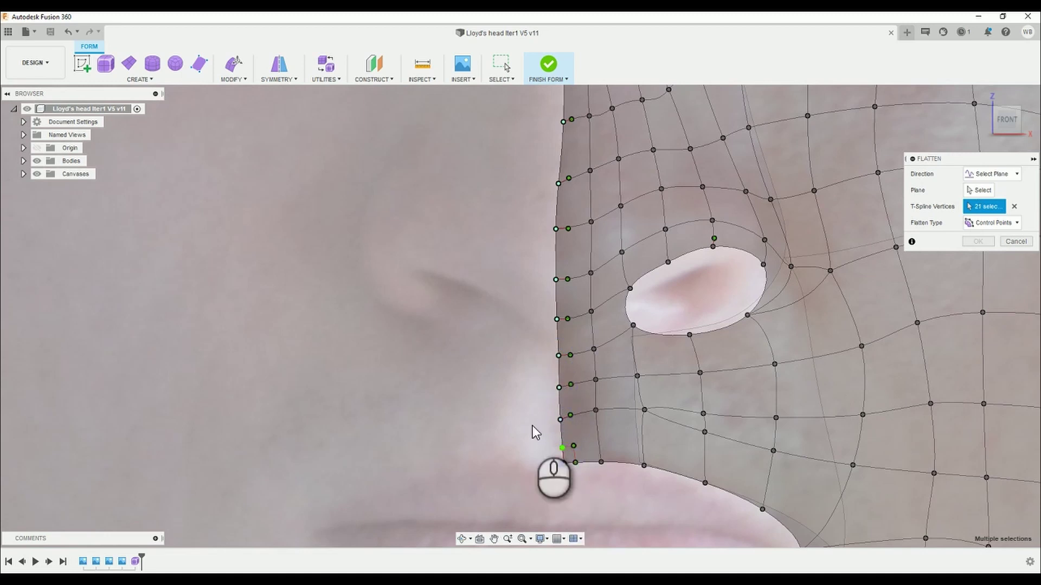
Choose the vertical YZ origin plane on the face's centreline as the Flatten plane.
scroll(535, 432, down, 5)
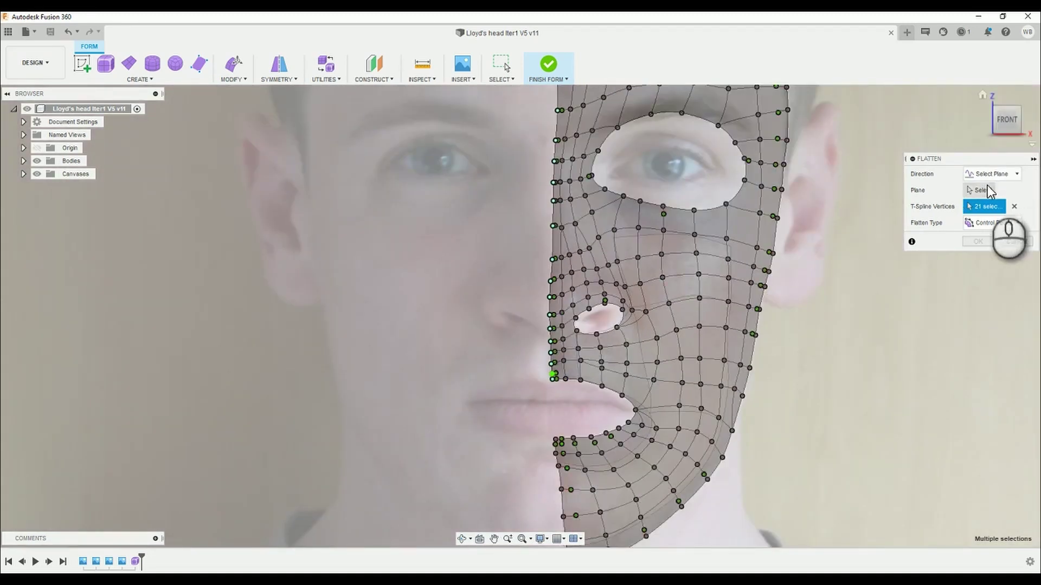
click(987, 186)
shift+middle_drag(592, 302, 634, 304)
click(547, 307)
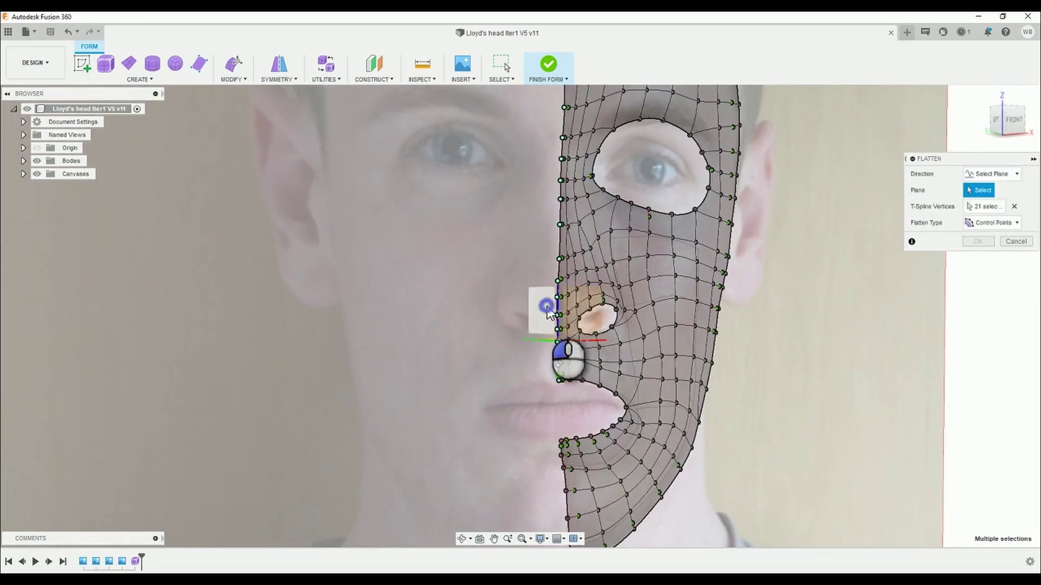
scroll(555, 245, down, 4)
shift+middle_drag(582, 233, 551, 233)
Add the inner-edge vertices from the lower lip down the upper part of the chin to the Flatten selection.
click(991, 207)
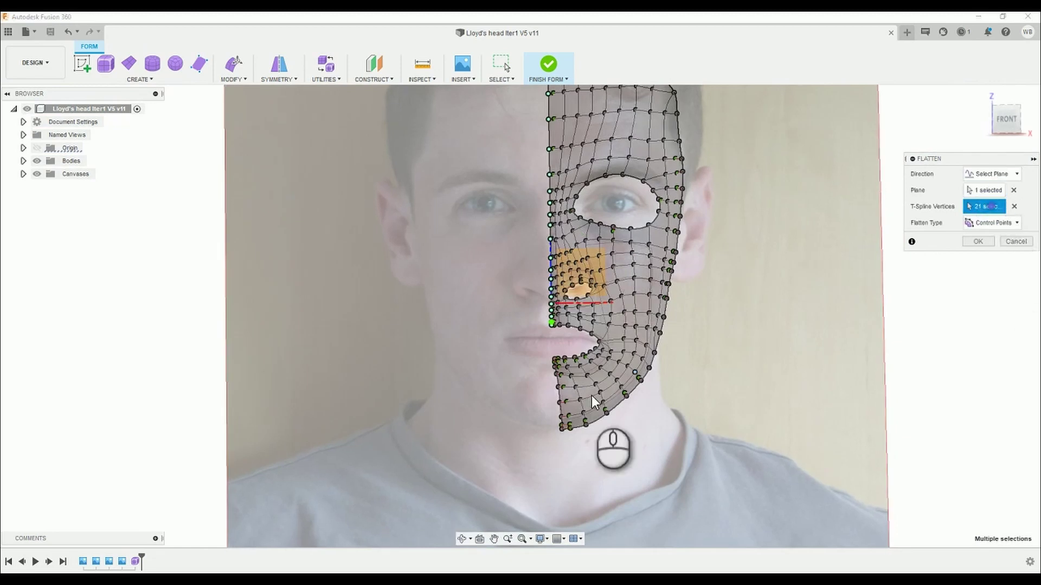
scroll(591, 395, up, 10)
click(584, 287)
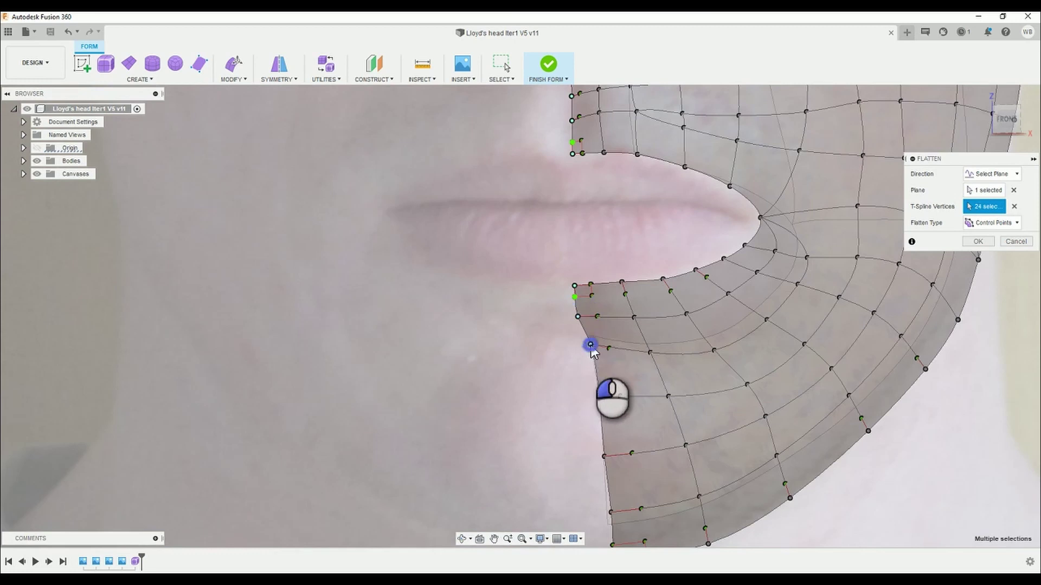
click(591, 345)
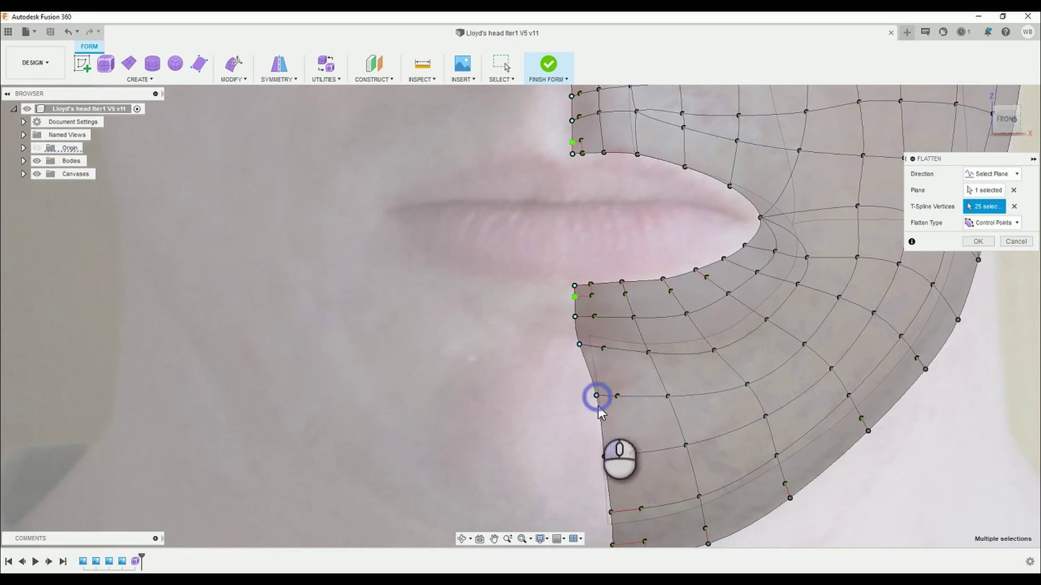
click(596, 395)
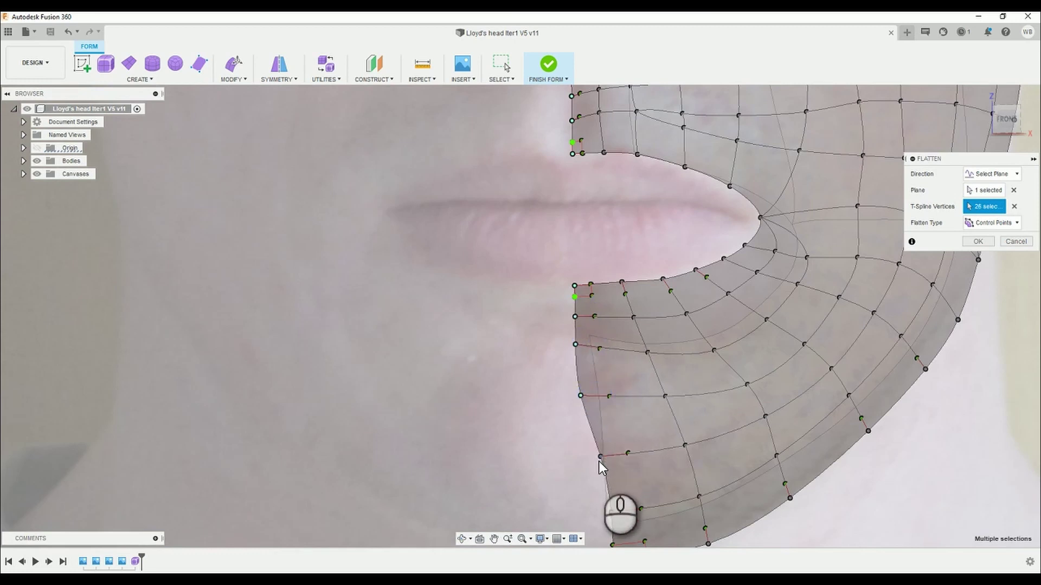
click(600, 457)
Add the remaining inner-edge vertices and the tangency handle at the bottom of the chin, and apply the Flatten.
middle_drag(594, 453, 588, 378)
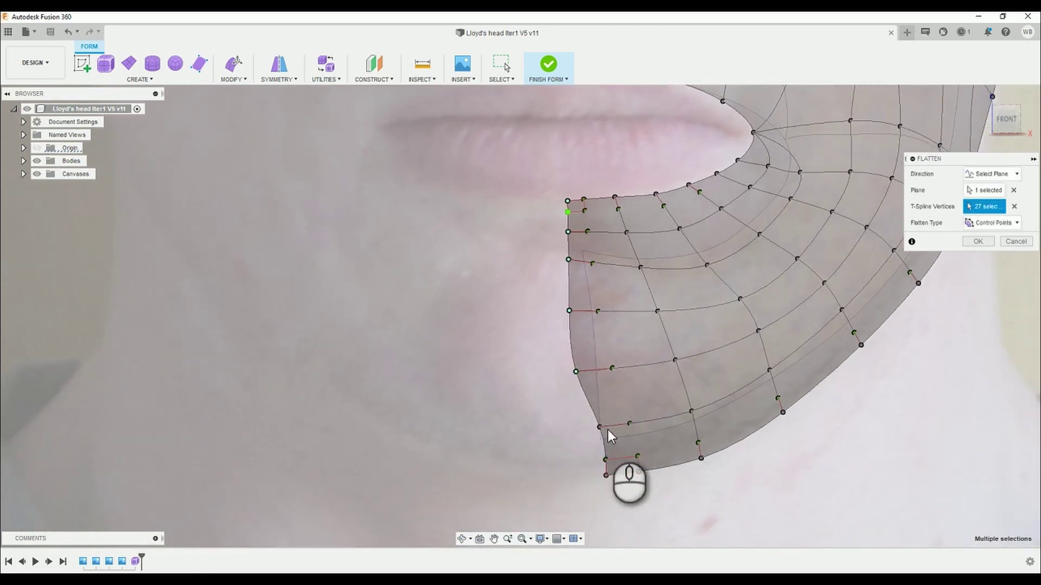
click(598, 428)
click(605, 476)
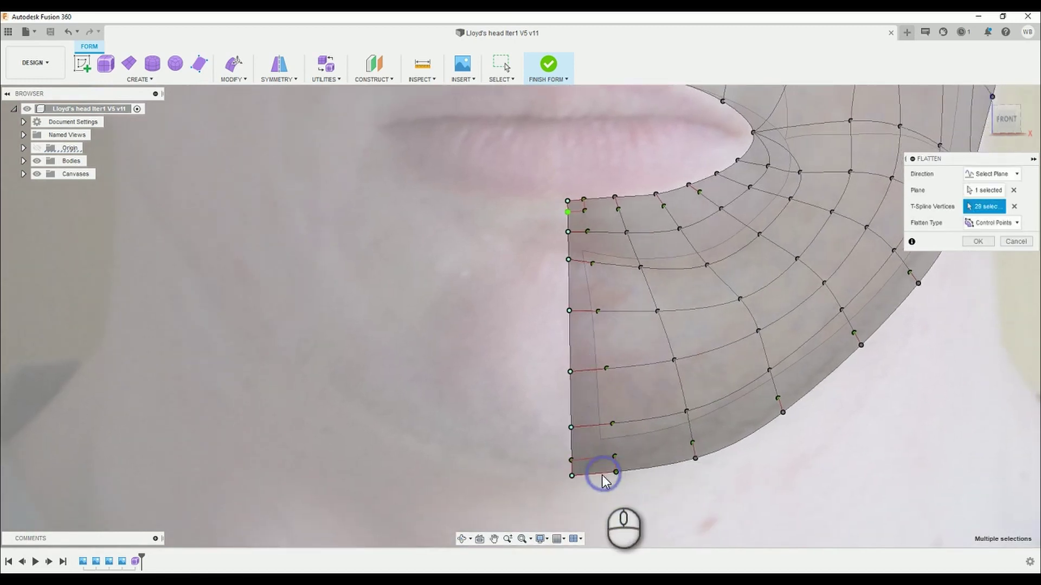
click(572, 461)
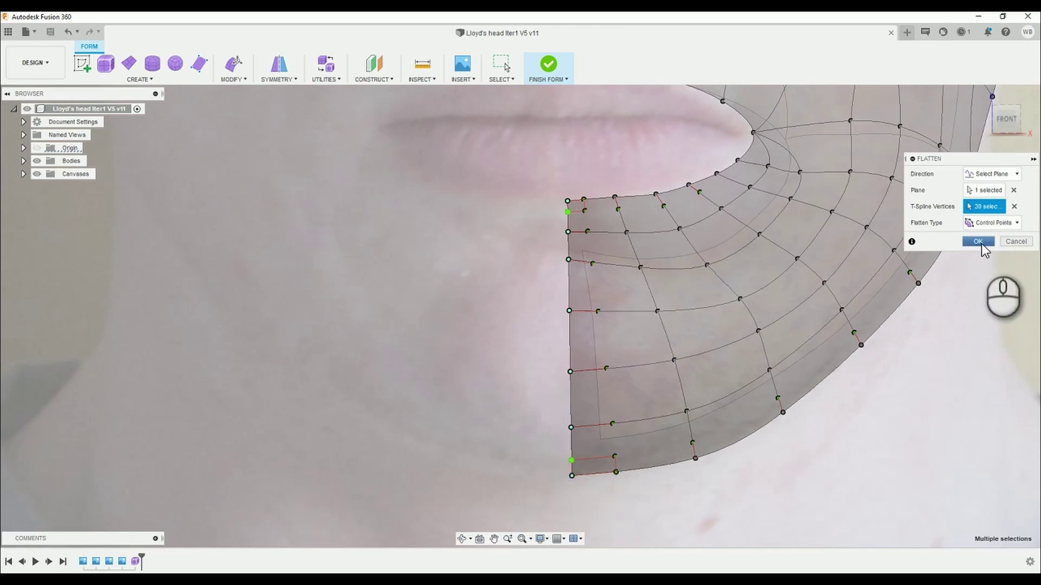
click(977, 241)
Duplicate the half-face T-spline body with Mirror - Duplicate across the vertical YZ centre plane, with Weld enabled at 0.01 mm tolerance.
scroll(639, 288, down, 6)
scroll(639, 289, down, 2)
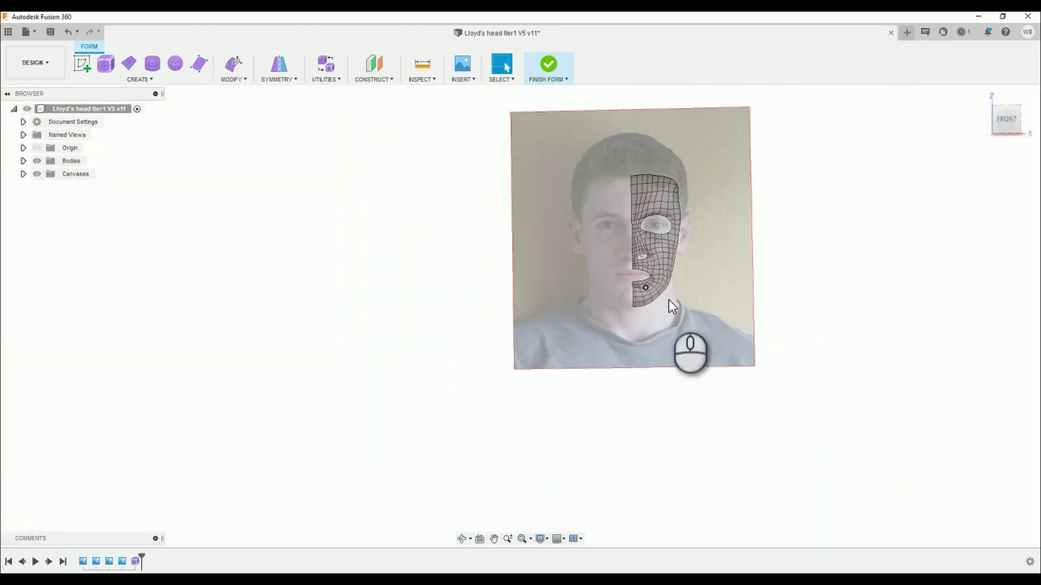
scroll(651, 216, up, 5)
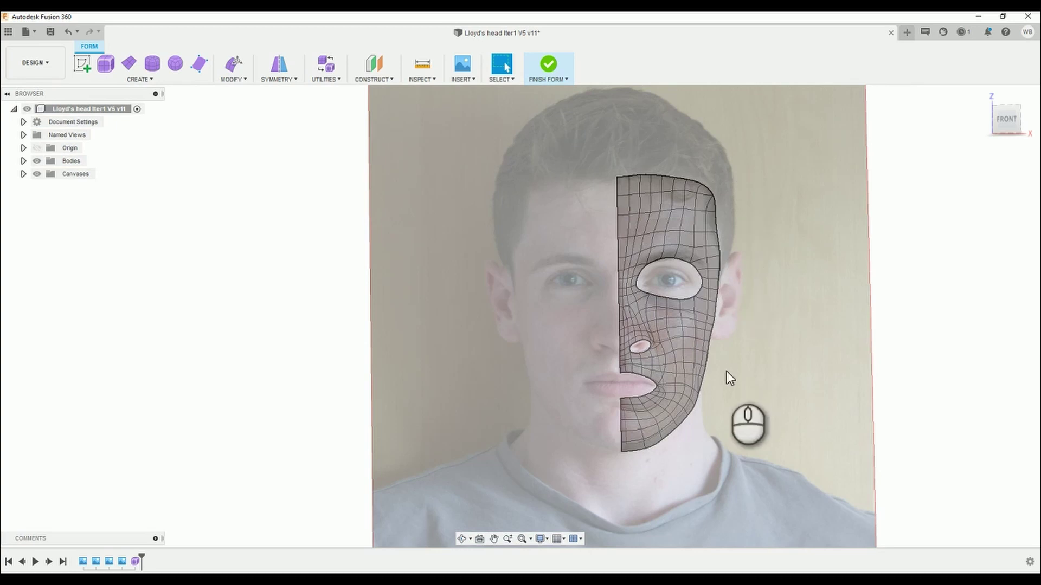
click(272, 81)
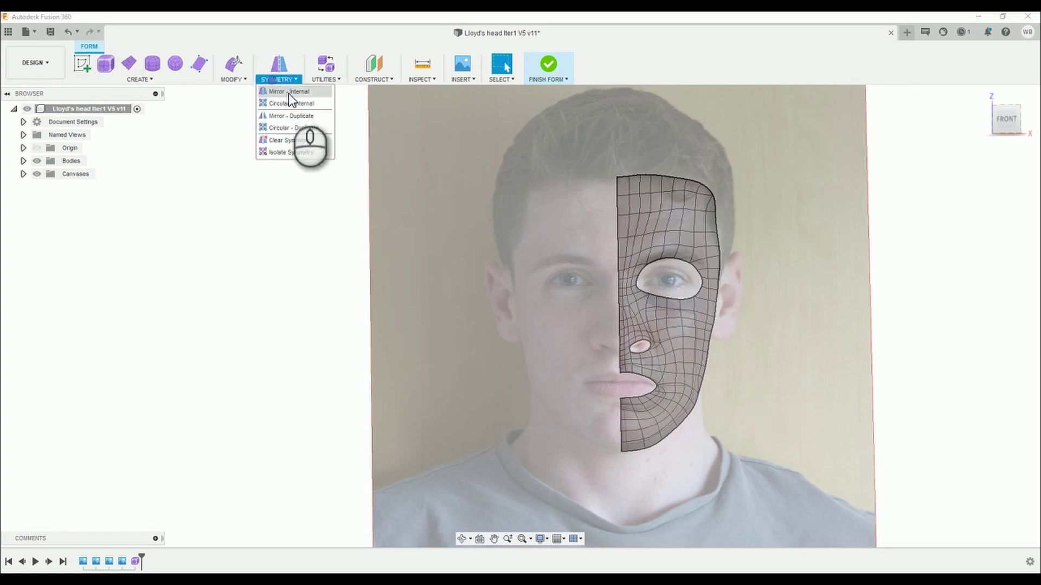
click(300, 93)
click(288, 81)
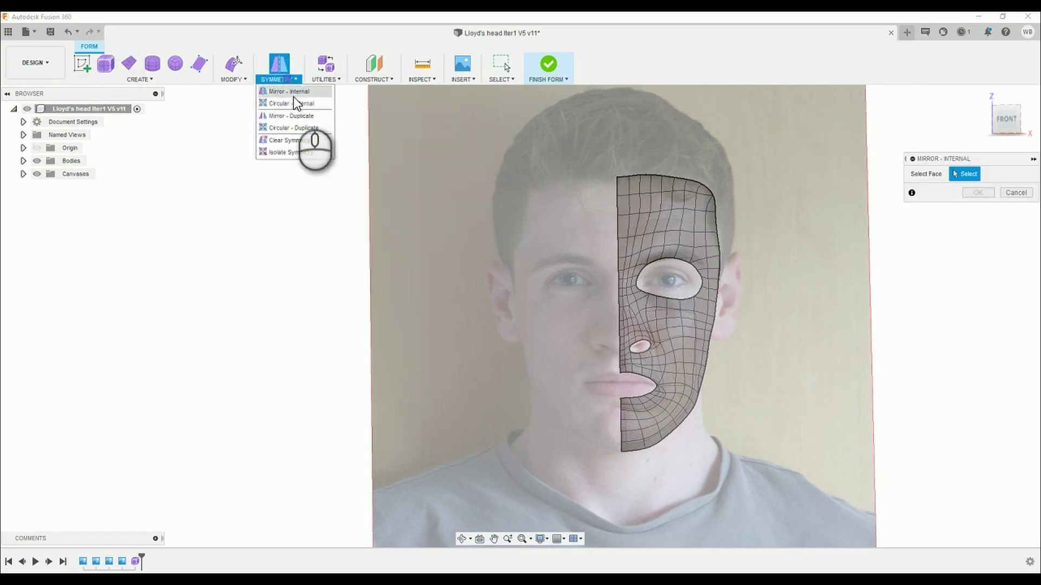
click(294, 117)
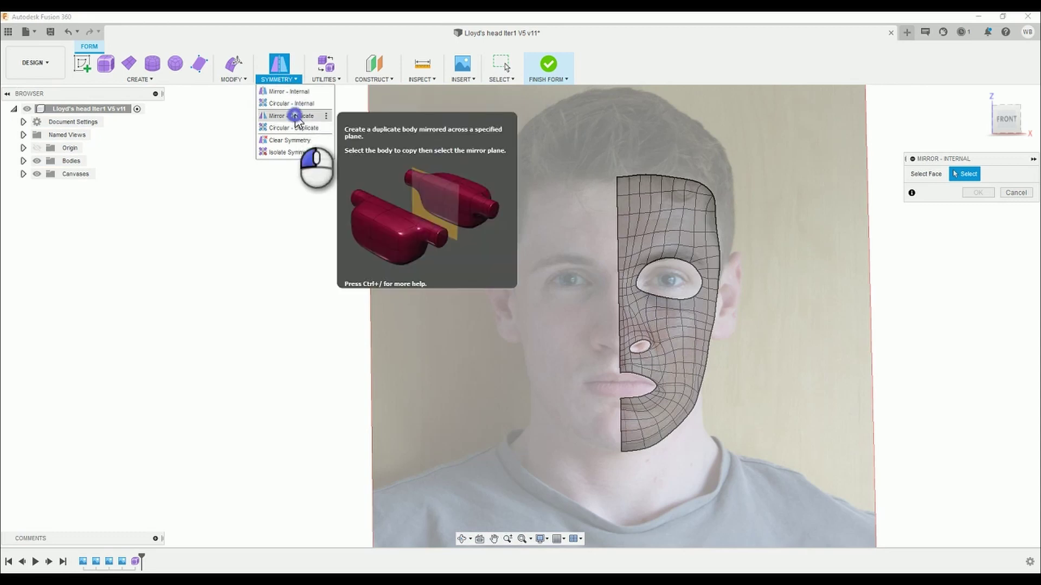
click(682, 222)
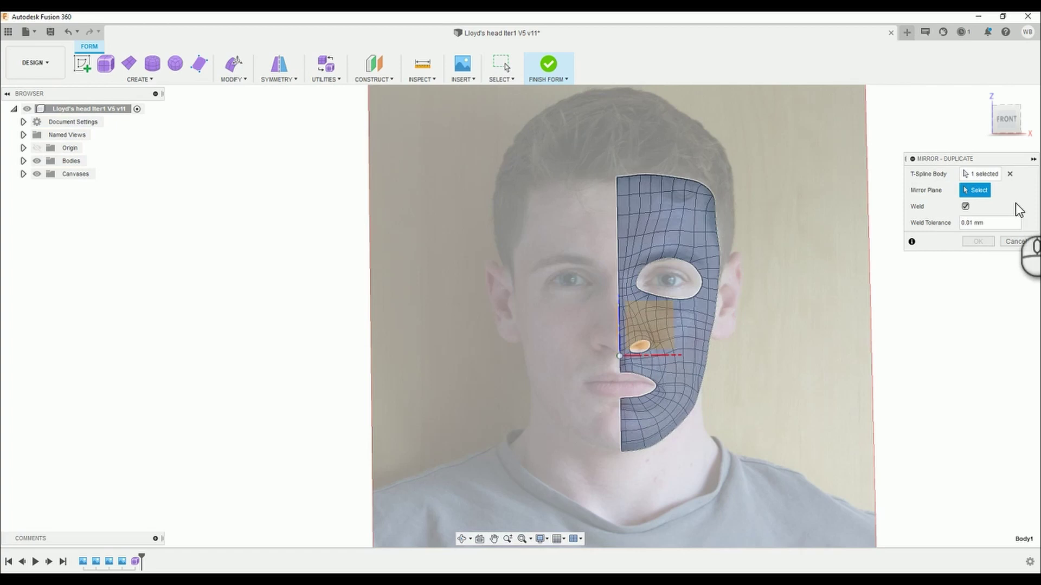
shift+middle_drag(548, 249, 580, 320)
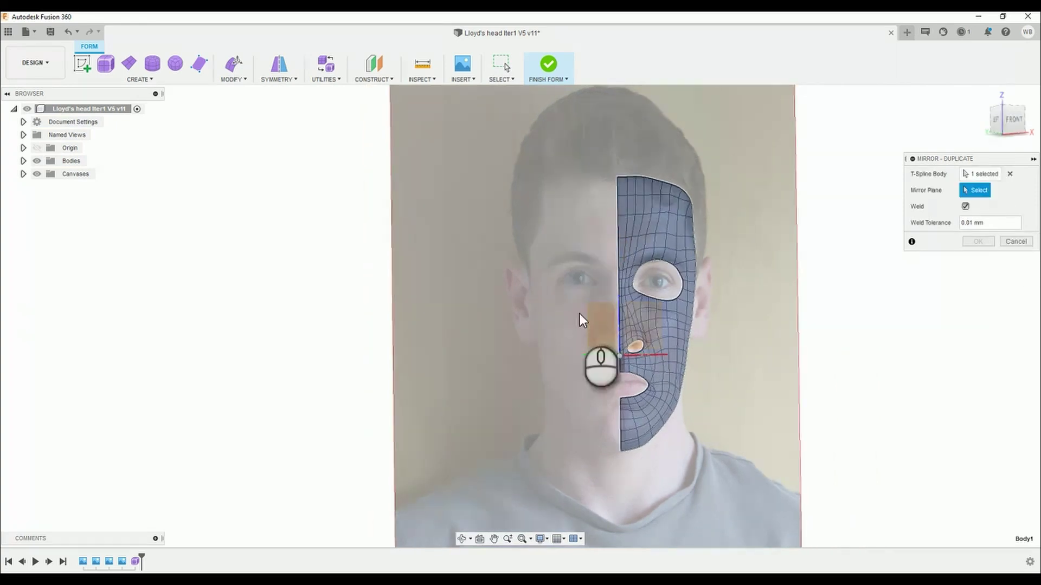
click(598, 329)
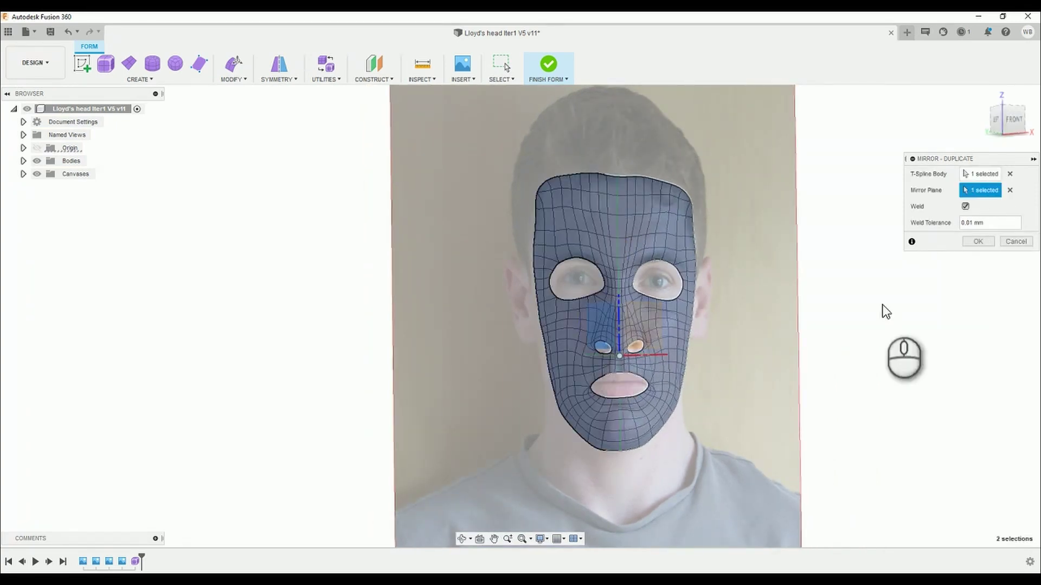
click(987, 236)
Check the mirrored face from an angle and the front, then use Edit Form to reposition the cheek vertex beside the right-hand mouth corner.
shift+middle_drag(704, 304, 684, 255)
click(1018, 119)
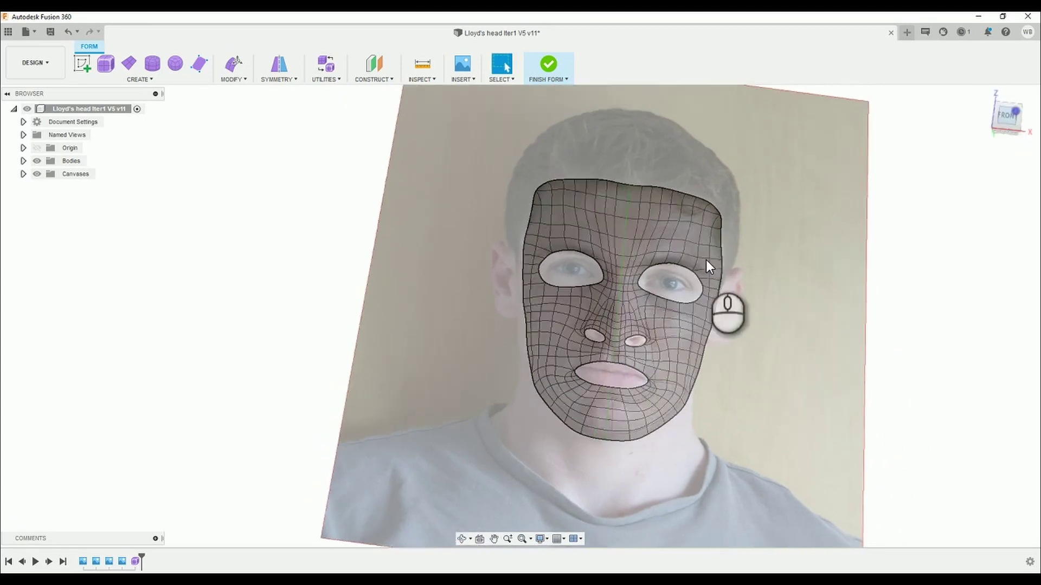
scroll(616, 301, up, 8)
scroll(746, 329, down, 5)
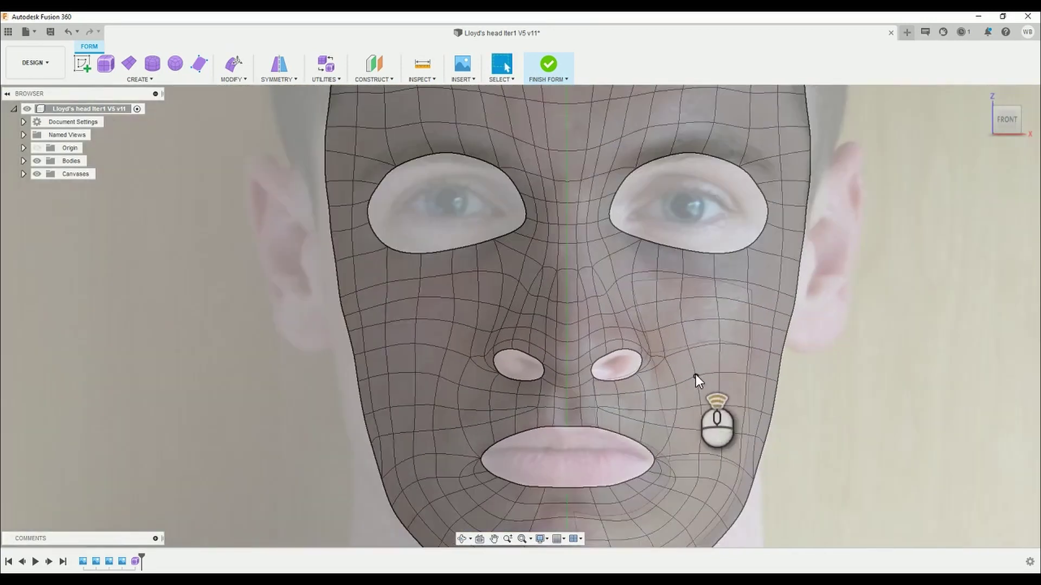
click(235, 65)
scroll(746, 494, up, 5)
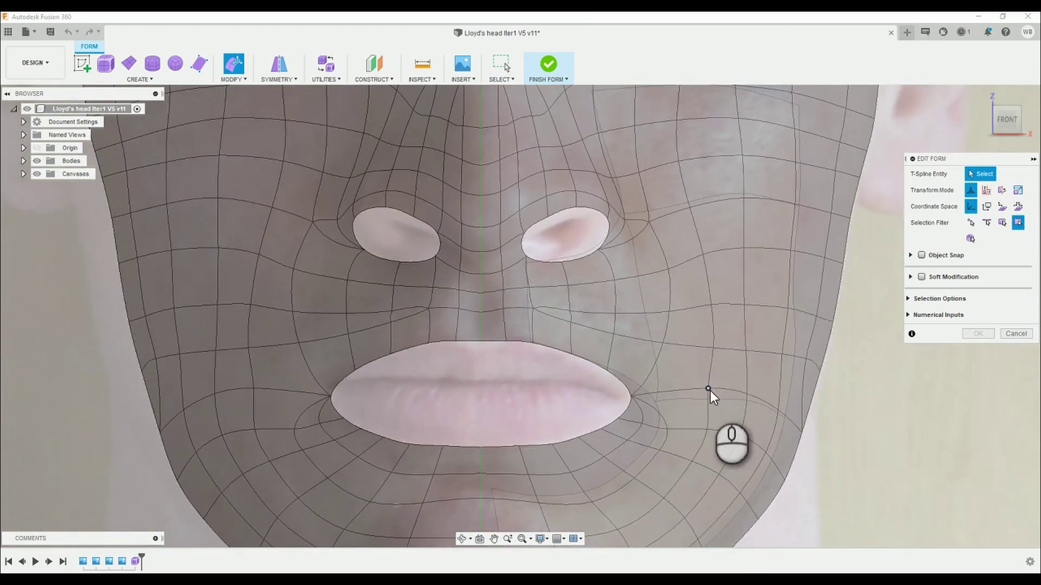
click(708, 389)
drag(708, 388, 739, 383)
key(Tab)
scroll(696, 381, down, 1)
middle_drag(762, 341, 624, 349)
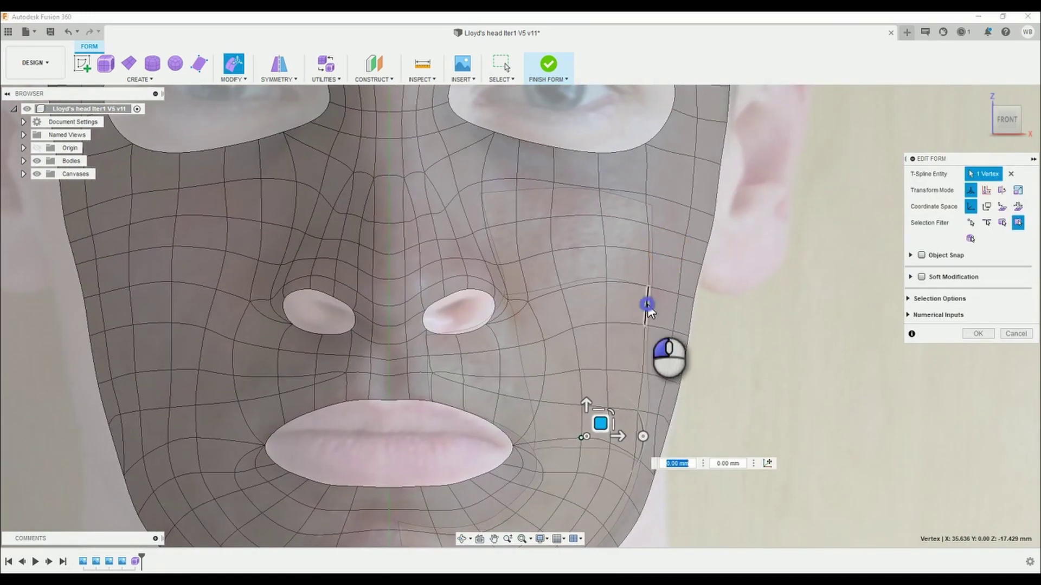
Move the right outer-cheek edge at nostril height outward about 1.4 mm, and the vertices above and below it about 2.1 and 1.2 mm.
click(648, 304)
drag(682, 308, 690, 305)
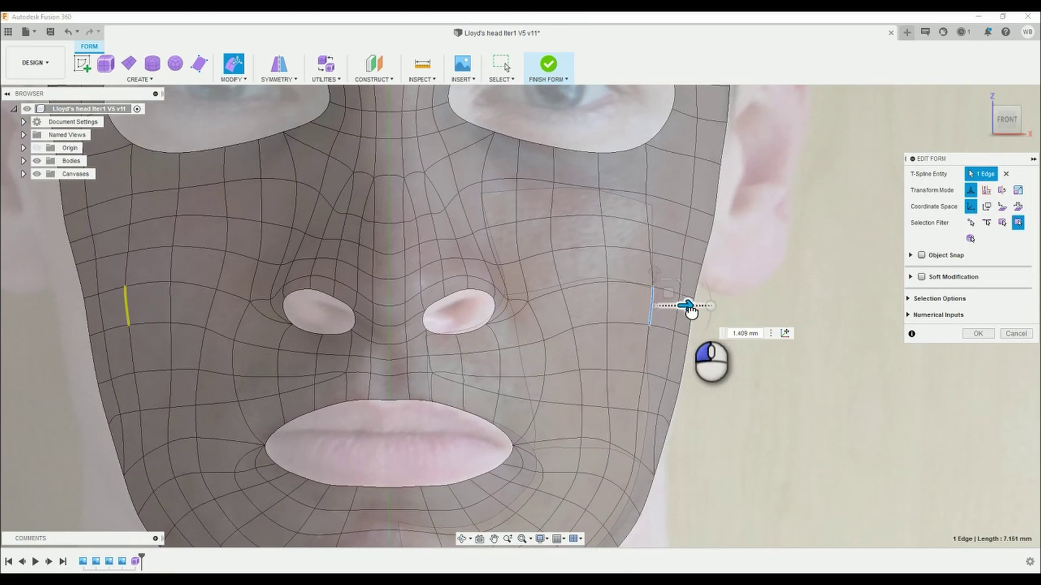
click(649, 249)
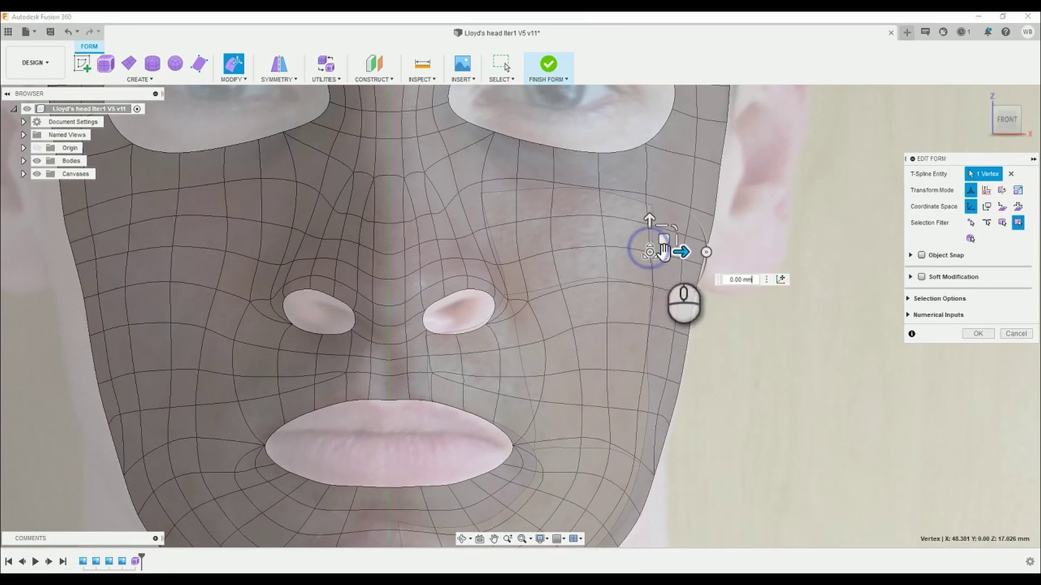
mouse_move(686, 249)
mouse_down()
mouse_move(694, 244)
mouse_move(685, 251)
mouse_up()
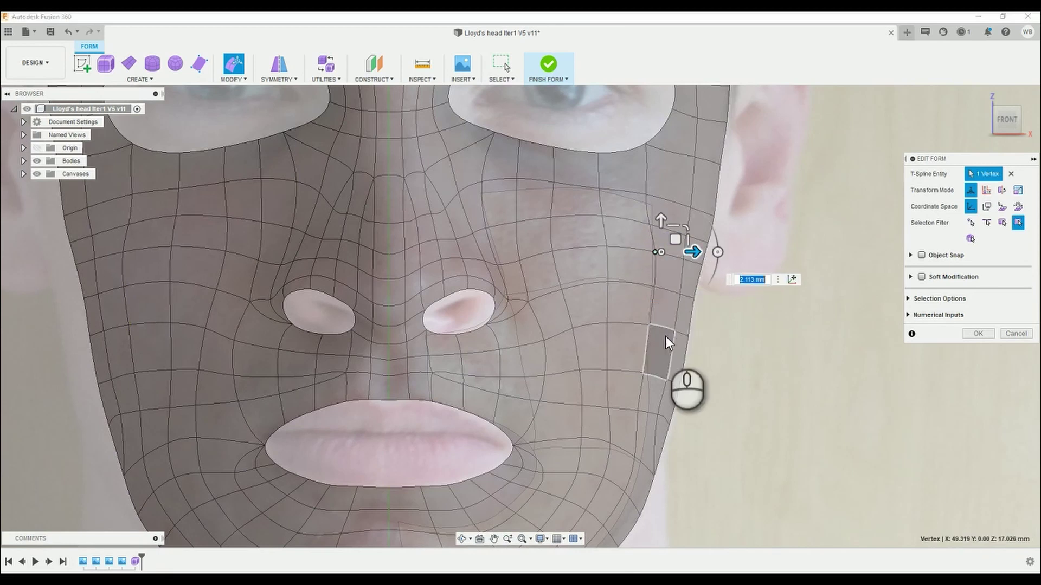
click(651, 325)
drag(679, 326, 687, 325)
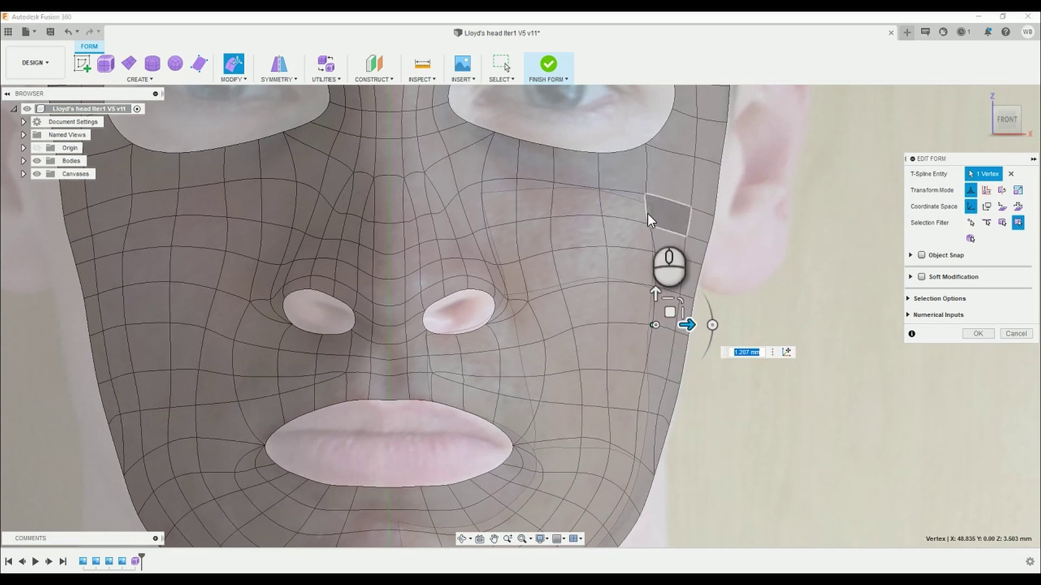
Move the upper outer-cheek vertex about 1.6 mm outward and 0.7 mm up, and the under-eye vertex 2.1 mm outward and 1 mm down.
click(646, 194)
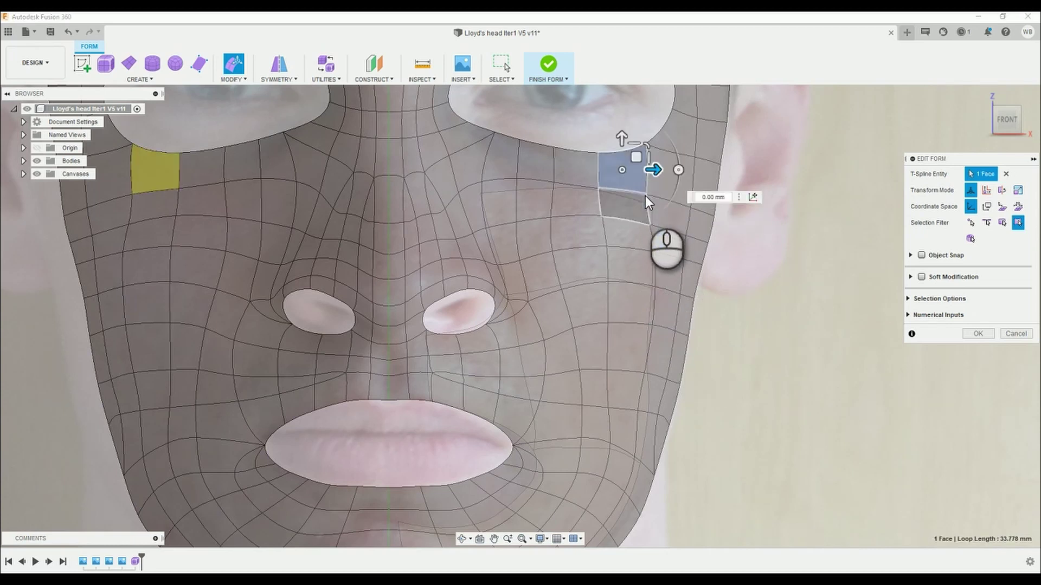
click(651, 225)
drag(677, 196, 674, 209)
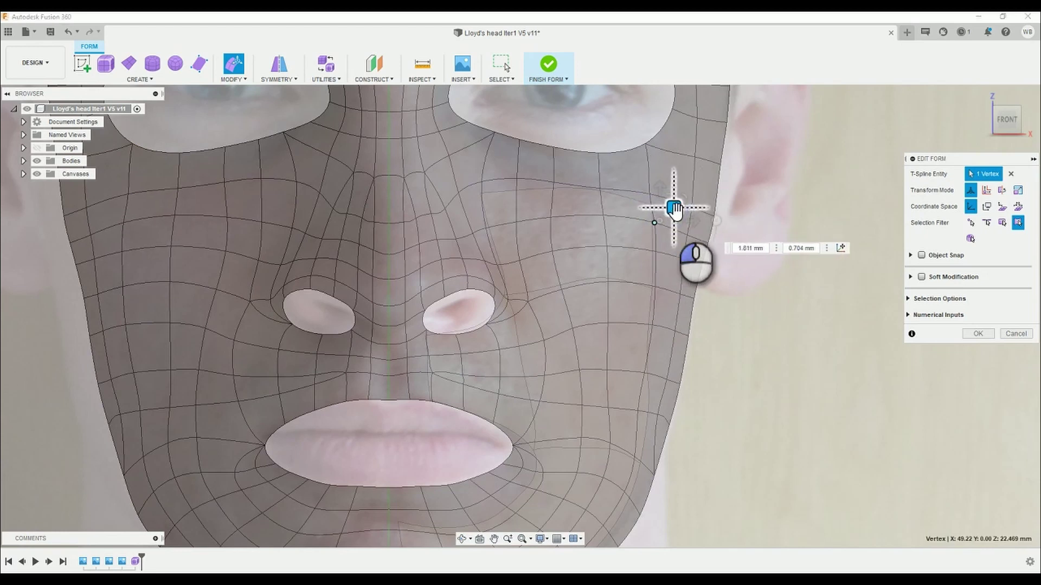
click(553, 181)
drag(568, 172, 579, 178)
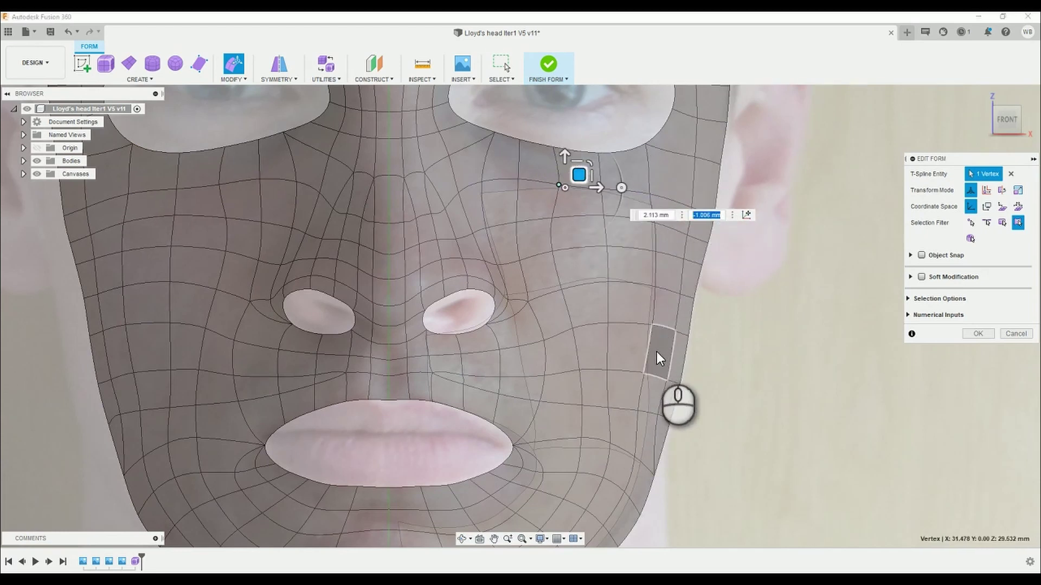
Shift the right outer-cheek edge just below nostril height about 1.8 mm inward and adjust the vertices beneath the eye's outer corner.
click(649, 349)
drag(681, 350, 671, 350)
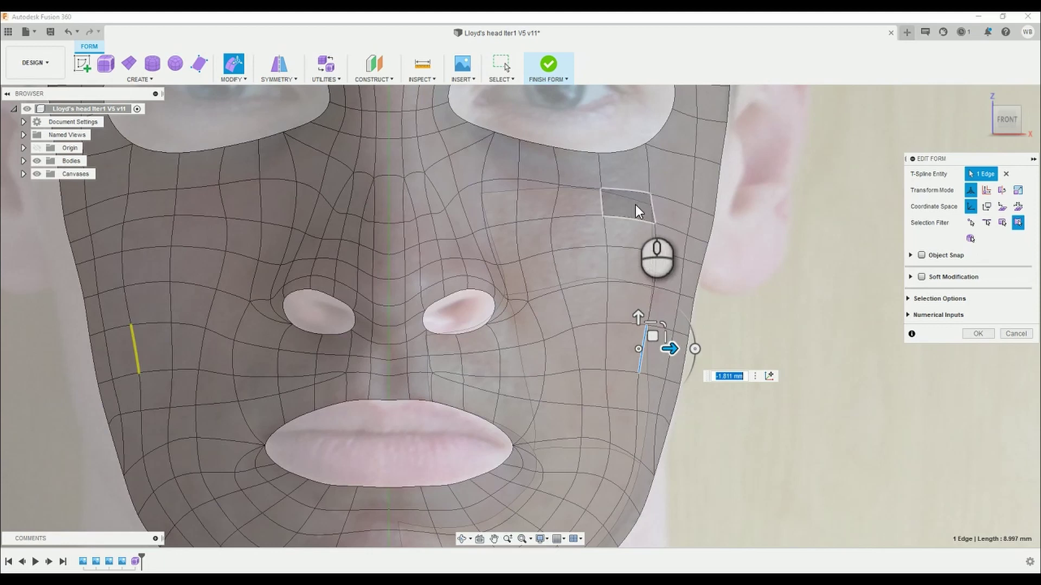
click(651, 195)
drag(663, 183, 614, 154)
click(597, 190)
click(599, 188)
Move the outer-cheek vertex above nostril height about 1.4 mm outward and 1.7 mm down, and adjust its lower neighbour and the inner under-eye vertex.
click(654, 287)
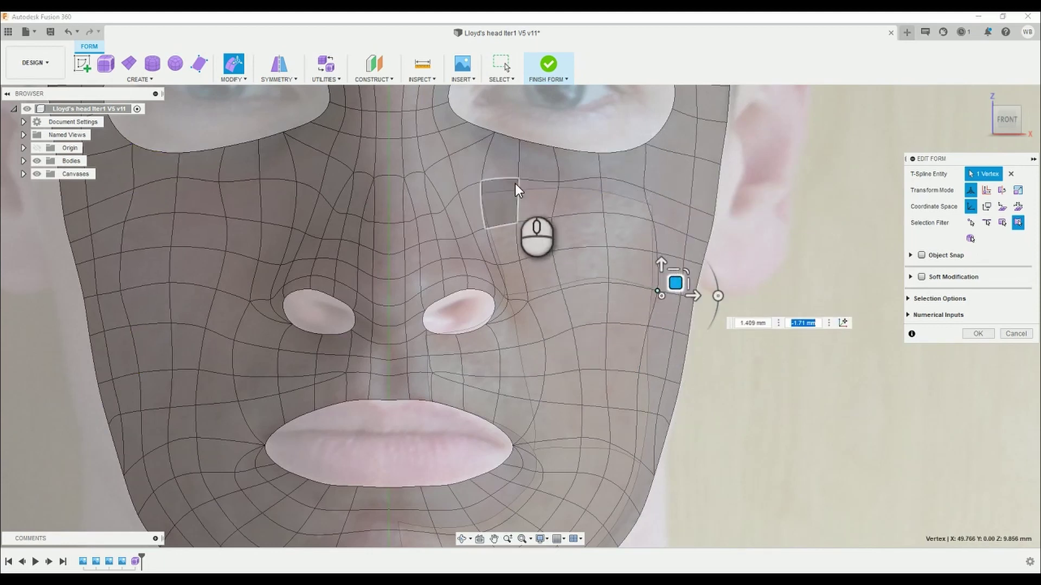
click(515, 186)
drag(513, 189, 517, 198)
click(651, 327)
drag(663, 313, 669, 314)
Even out the upper outer-cheek vertices, moving two of them about 1.5 mm and 1.9 mm outward and each about 0.1 mm up.
click(653, 223)
drag(667, 209, 680, 237)
click(657, 253)
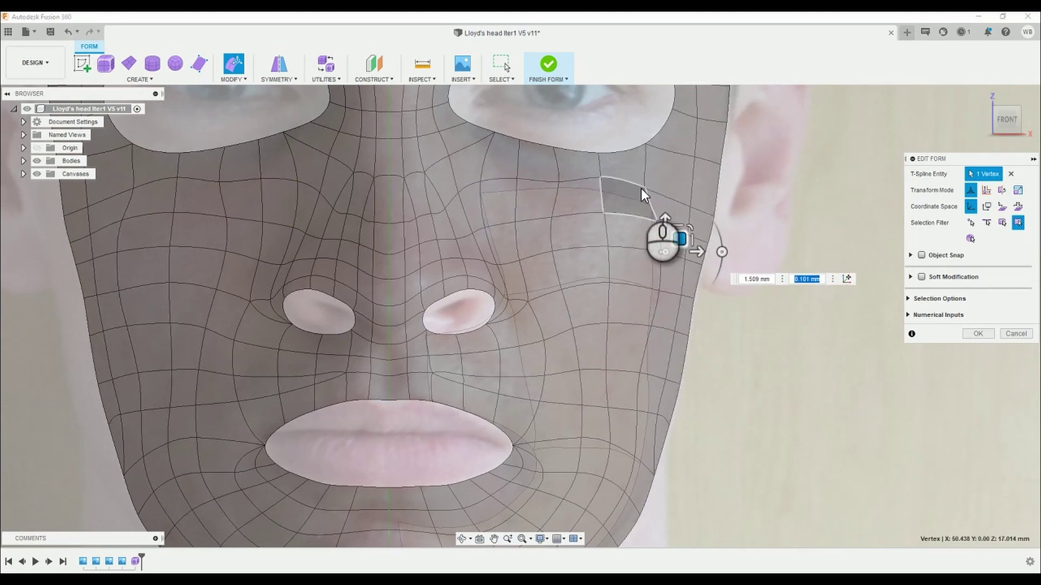
click(644, 187)
drag(658, 178, 681, 207)
click(658, 220)
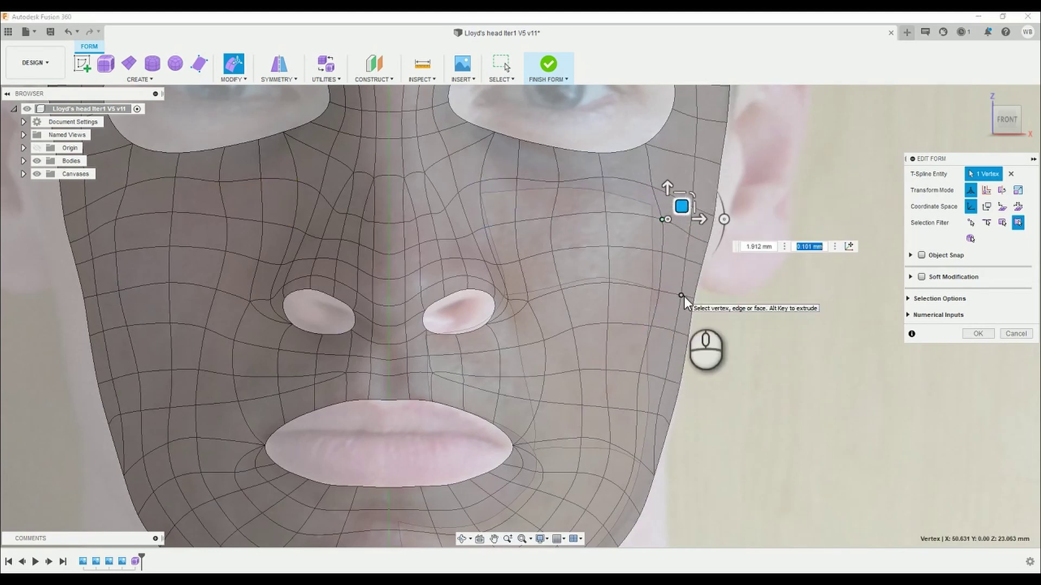
Adjust the vertices near the outer border of the right cheek around nostril height to smooth the mesh flow.
click(681, 297)
drag(694, 283, 659, 314)
click(695, 299)
click(688, 337)
click(675, 337)
click(671, 333)
click(650, 327)
Refine the under-eye vertex row, moving the middle vertex about 1.2 mm inward and 1.3 mm up and the inner one 1.9 mm inward.
click(662, 218)
click(607, 213)
drag(619, 199, 670, 185)
click(658, 204)
click(560, 183)
drag(570, 170, 563, 165)
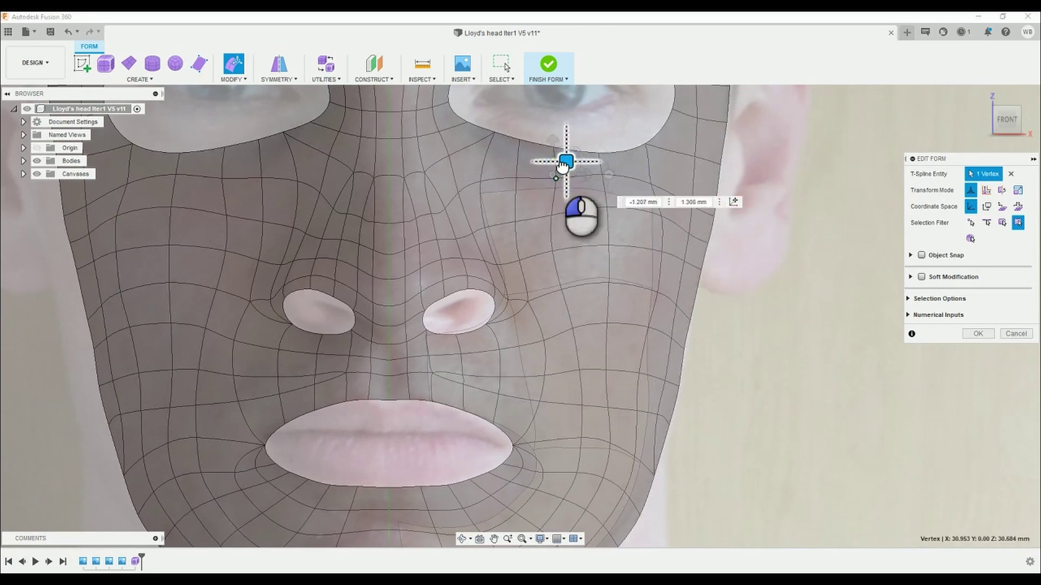
click(494, 133)
drag(506, 122, 495, 121)
Move the outer rim edge of the right-hand nostril opening about 0.2 mm outward and 0.5 mm up.
scroll(509, 301, up, 3)
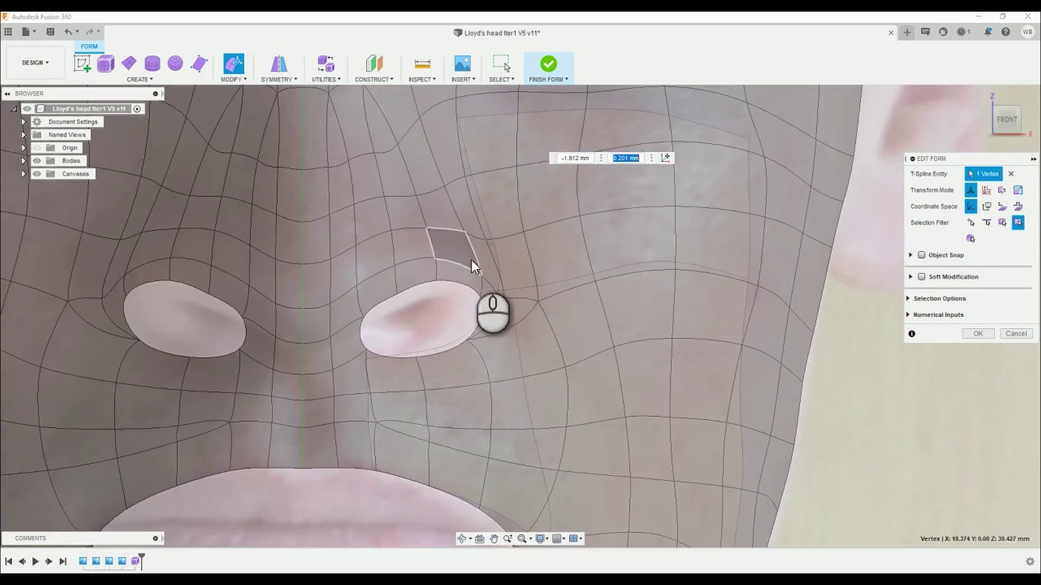
click(479, 276)
click(526, 246)
click(855, 298)
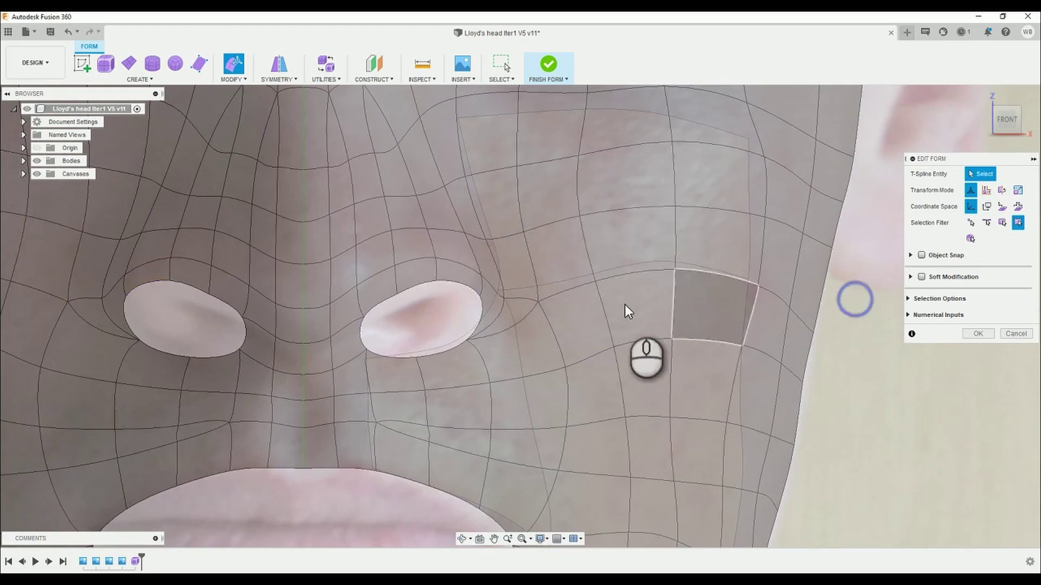
scroll(494, 295, up, 4)
click(478, 266)
scroll(441, 307, down, 5)
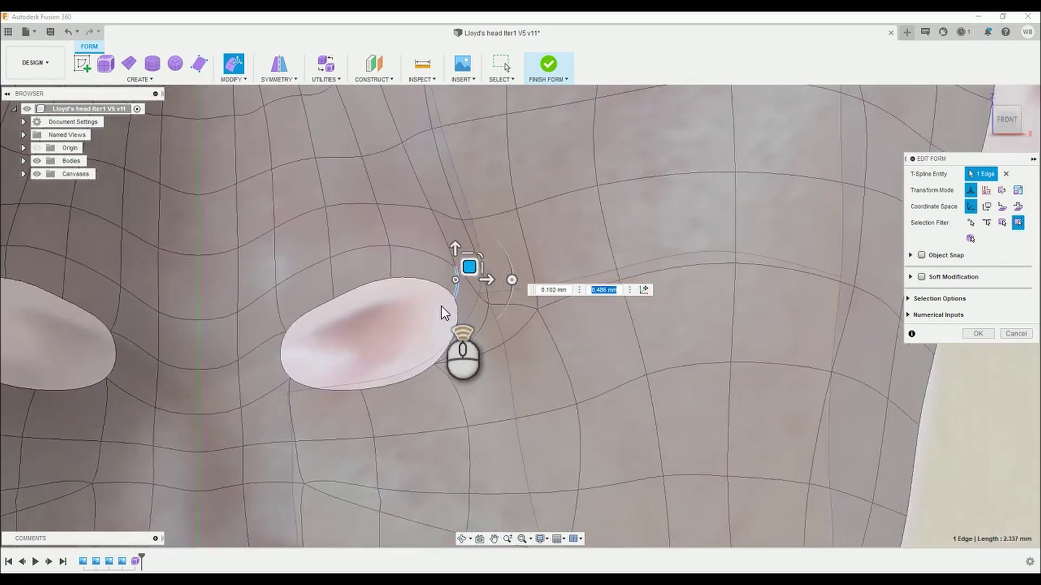
Move two vertices beside the centreline on the nose ridge about 0.3 mm and 0.2 mm towards the centre.
scroll(332, 178, up, 3)
click(347, 169)
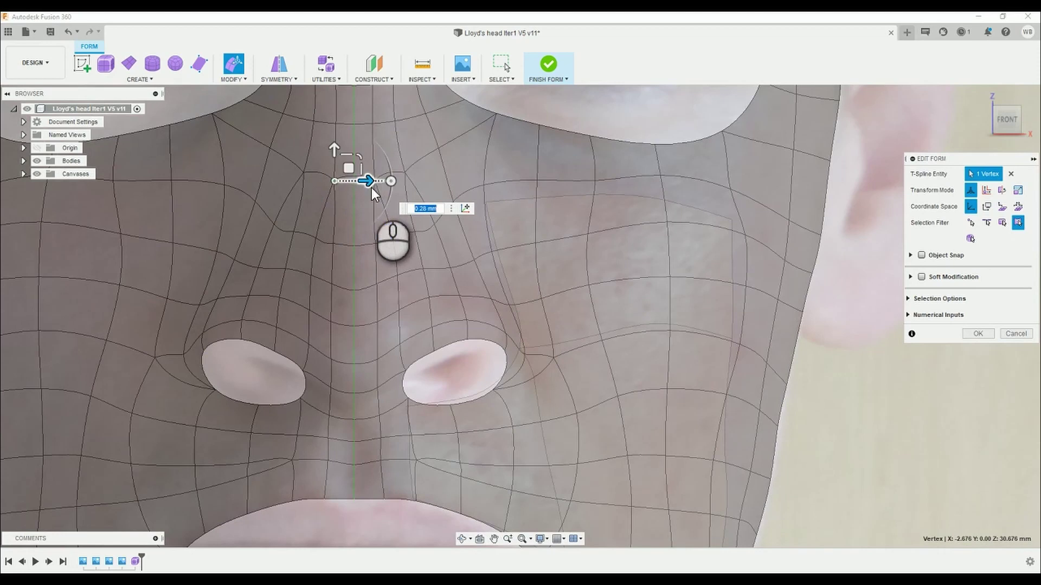
click(336, 246)
Shift the face above the left-hand mouth corner about 0.4 mm outward and fine-tune the vertex at that corner.
scroll(296, 455, down, 5)
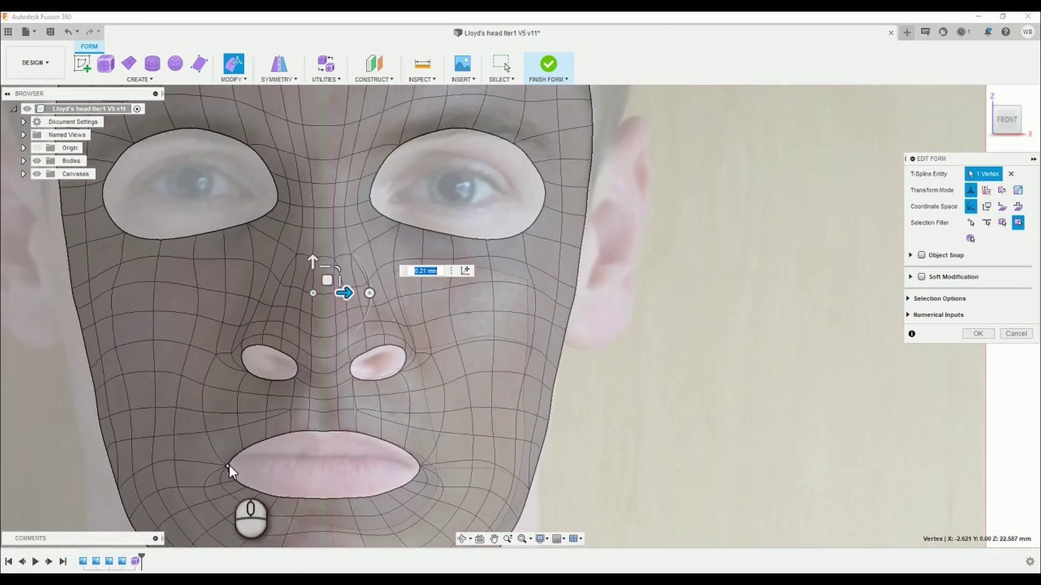
click(226, 451)
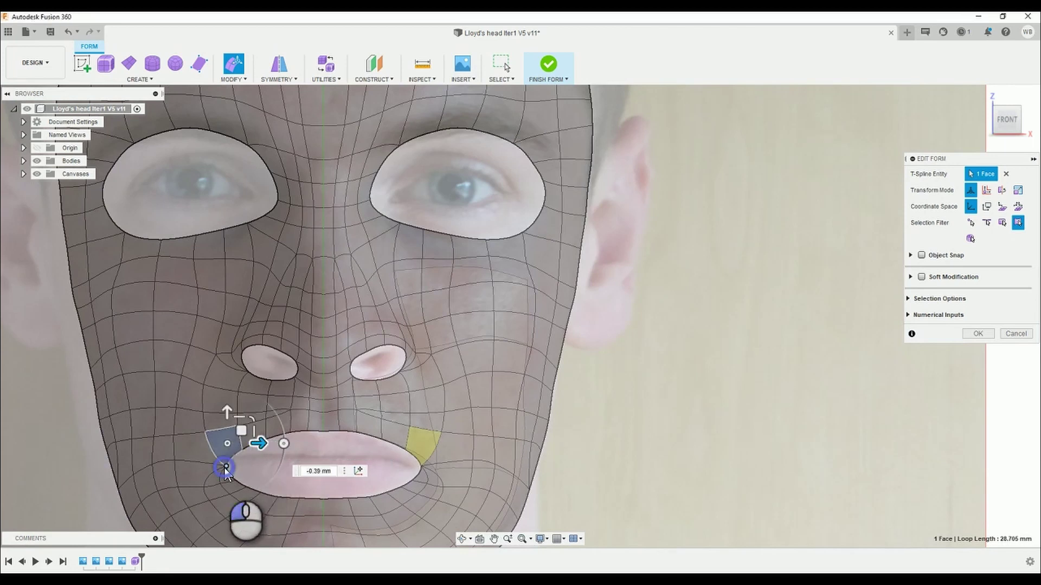
click(225, 468)
drag(239, 454, 237, 451)
click(355, 449)
Adjust the upper lip's centre vertex and move the neighbouring lip edge about 0.3 mm outward and 0.3 mm up.
scroll(323, 438, up, 5)
click(325, 424)
drag(325, 391, 324, 391)
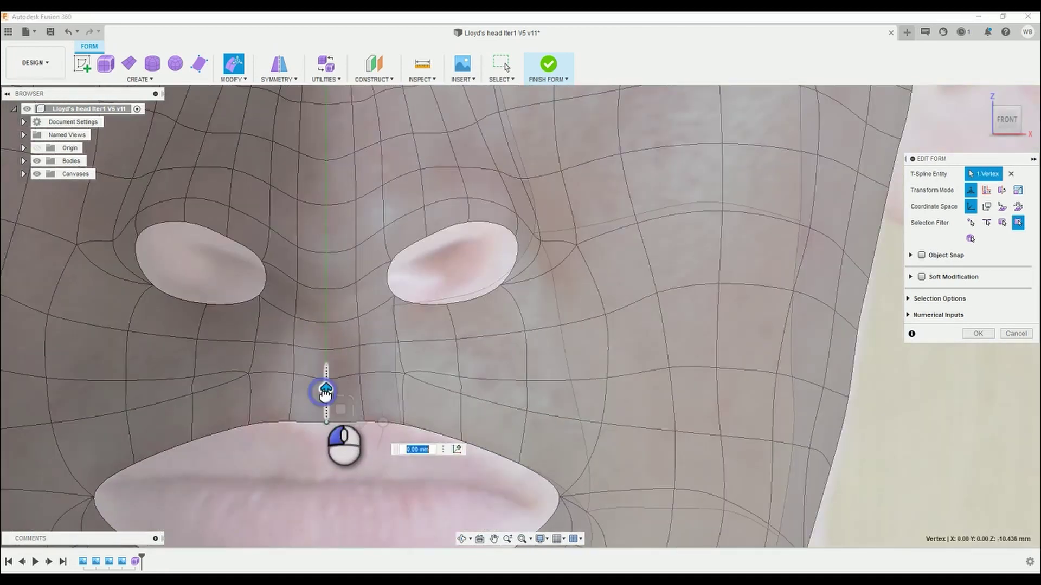
click(274, 425)
scroll(701, 365, down, 3)
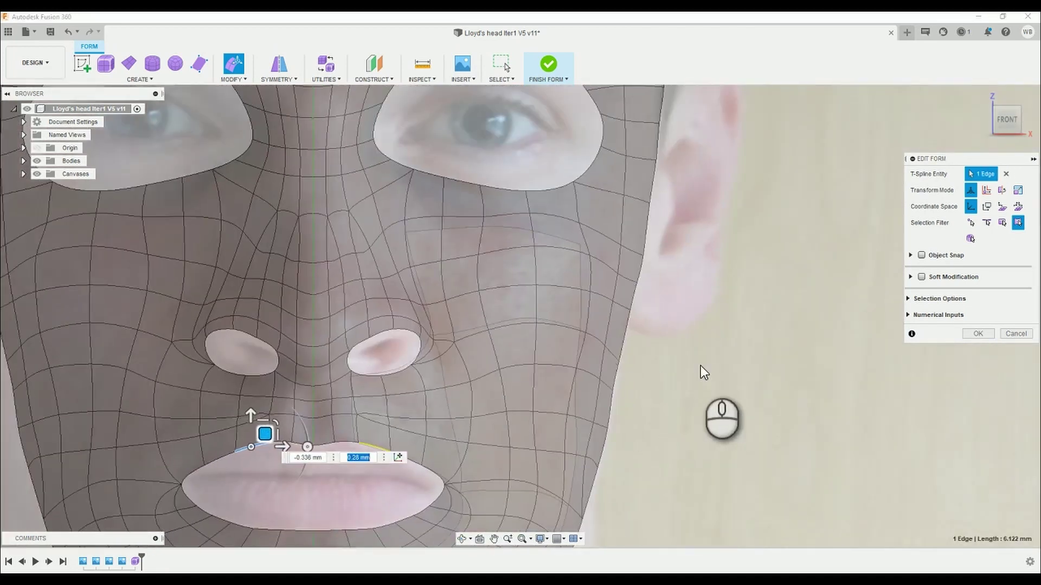
Move two right outer-cheek edges about 2.1 mm and 1.8 mm inward, and the edge below the eye's outer corner 0.4 mm inward and 0.5 mm down.
scroll(623, 320, down, 3)
scroll(616, 382, up, 4)
click(595, 393)
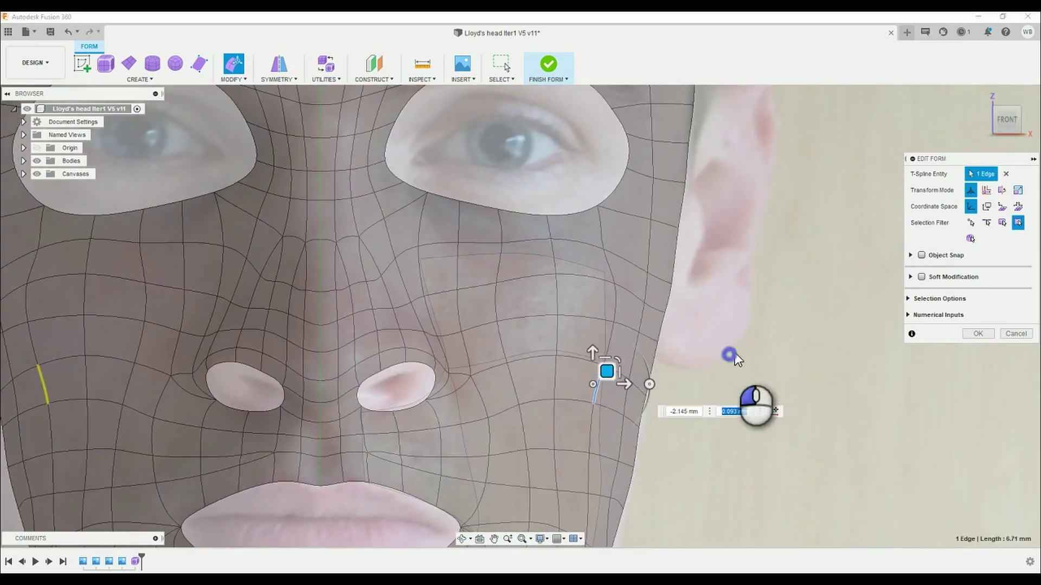
click(610, 302)
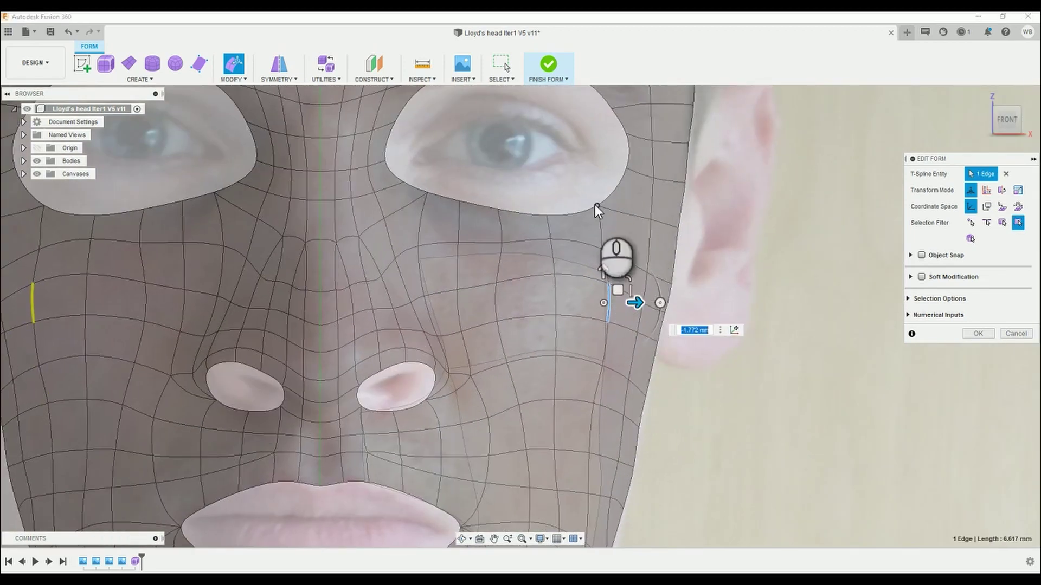
click(600, 228)
drag(633, 228, 628, 229)
drag(652, 228, 609, 218)
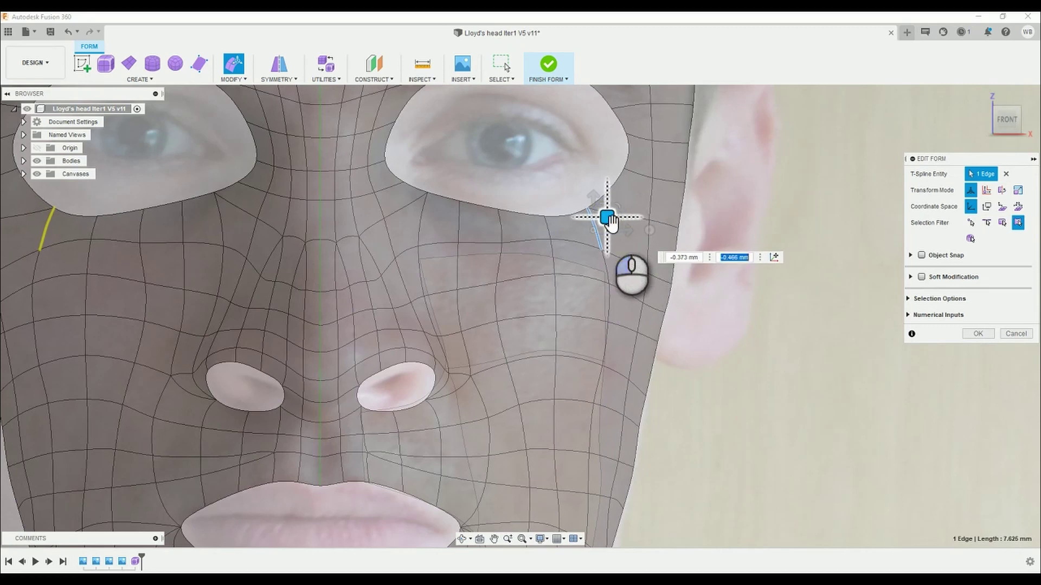
Move a vertex on the right outer cheek about 1.2 mm outward and 0.1 mm down.
click(662, 379)
scroll(630, 396, down, 3)
scroll(628, 396, up, 2)
click(608, 397)
drag(620, 387, 626, 388)
scroll(604, 405, down, 5)
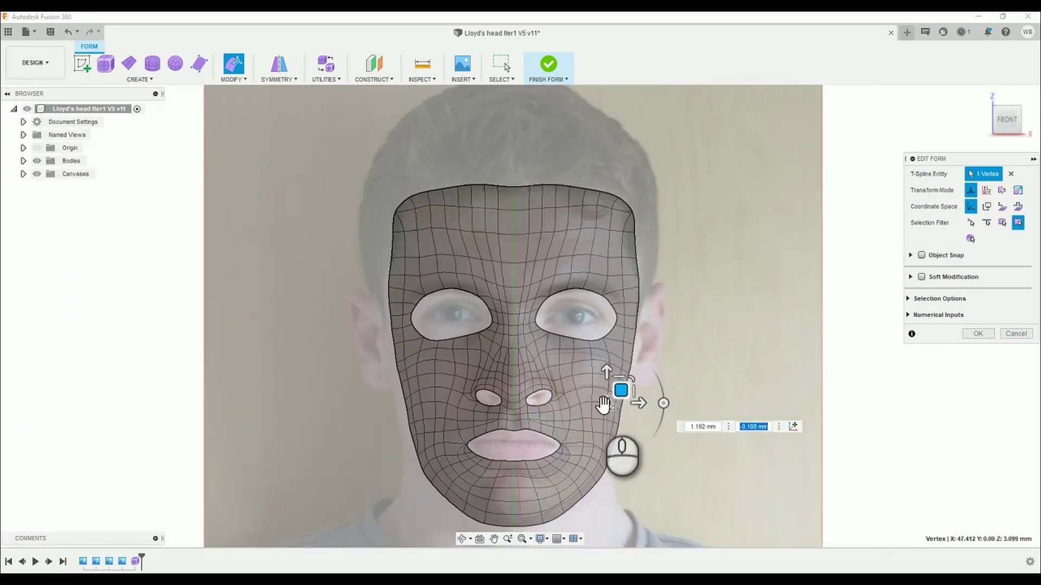
Adjust the cheek vertex below the left-hand eye and raise the vertex on the right eye opening's lower outer rim.
scroll(471, 386, up, 5)
click(448, 343)
click(446, 340)
drag(464, 332, 464, 334)
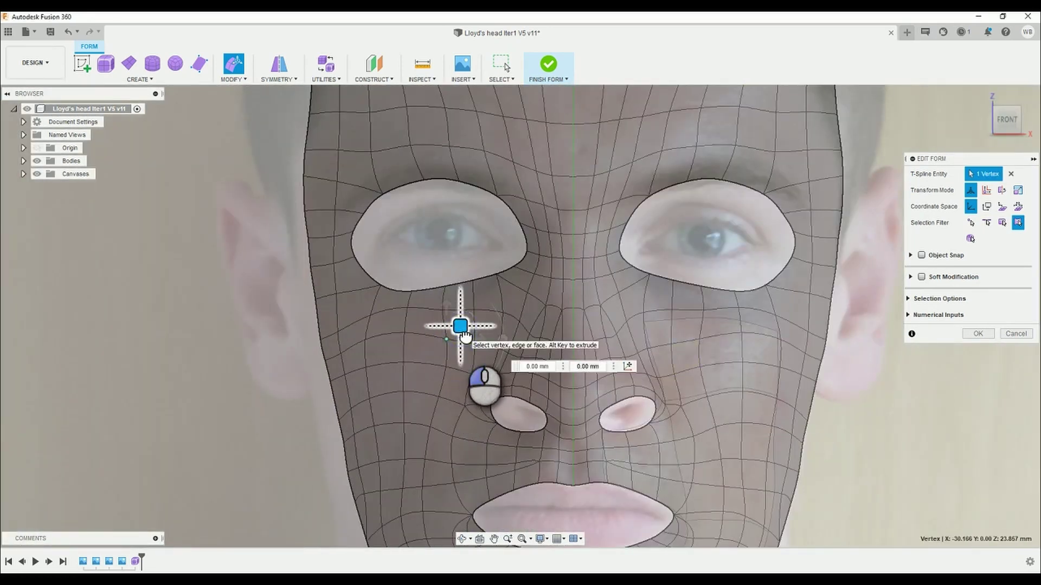
scroll(465, 336, down, 3)
scroll(624, 314, up, 3)
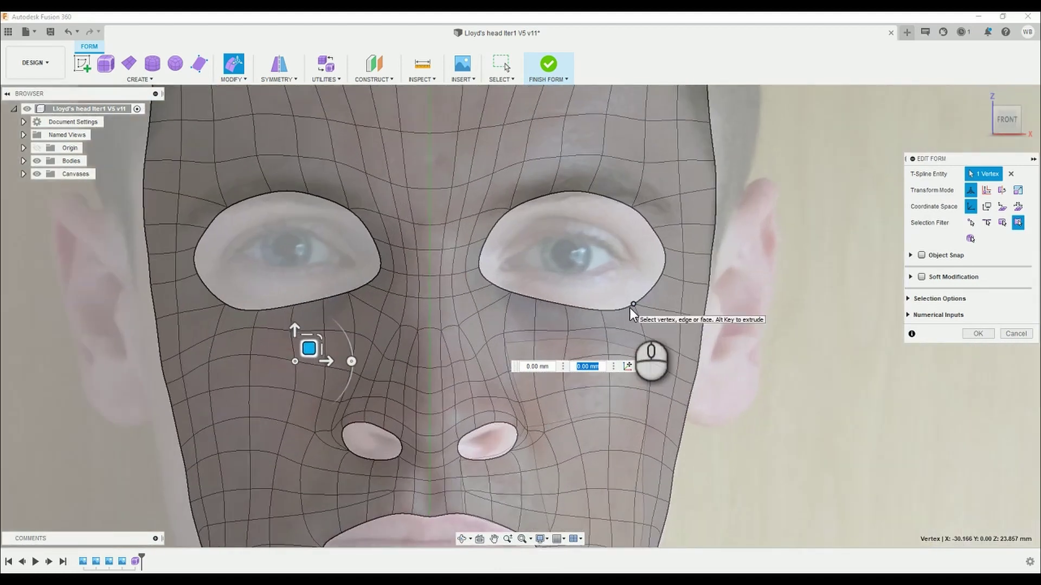
click(632, 304)
click(786, 339)
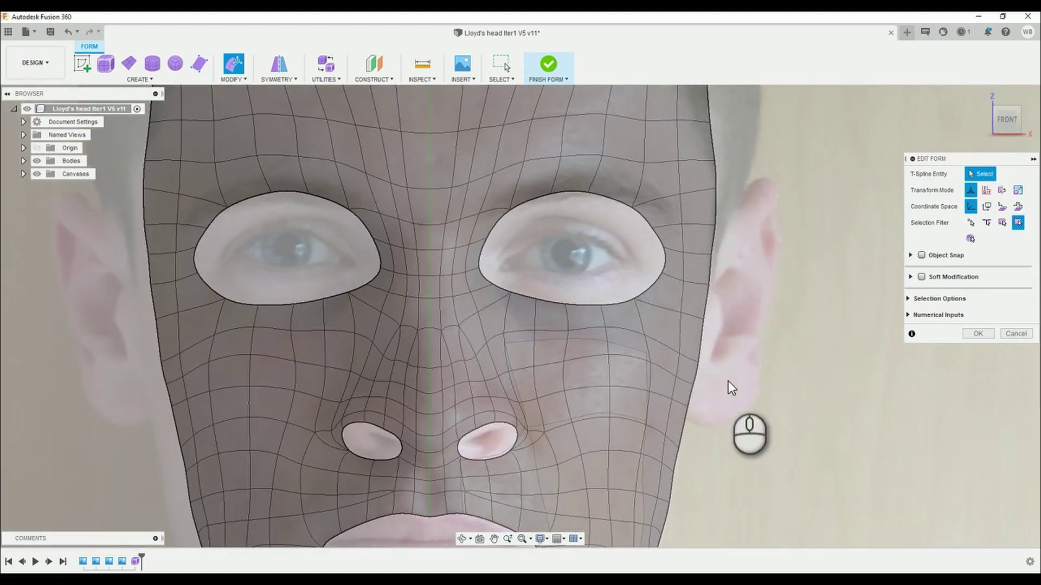
Reposition the vertex at the right nostril's inner edge and the vertex between that nostril and the centreline.
scroll(409, 438, up, 5)
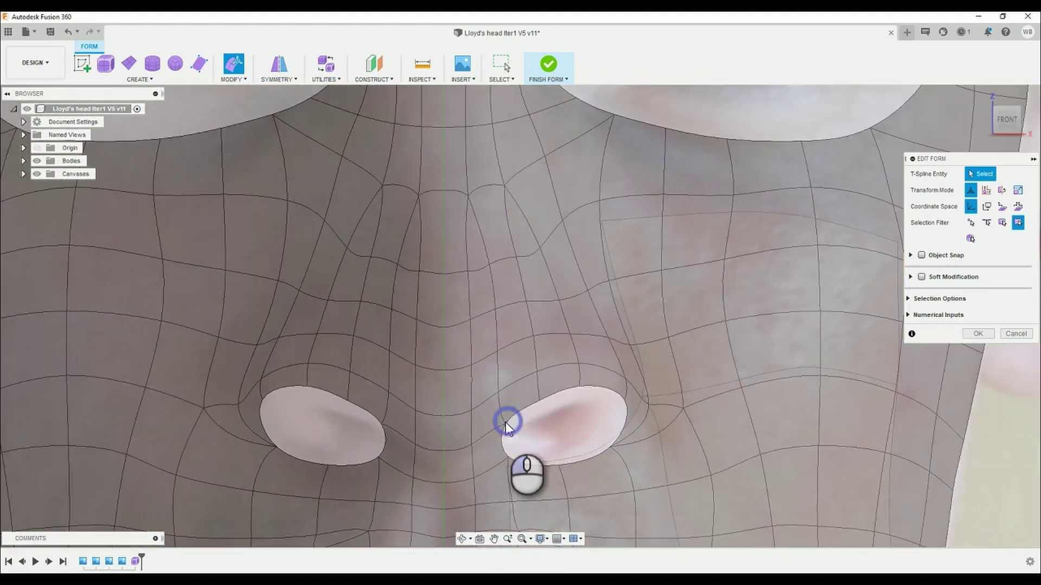
click(505, 422)
drag(520, 413, 477, 438)
click(471, 443)
scroll(448, 500, down, 5)
scroll(435, 455, up, 5)
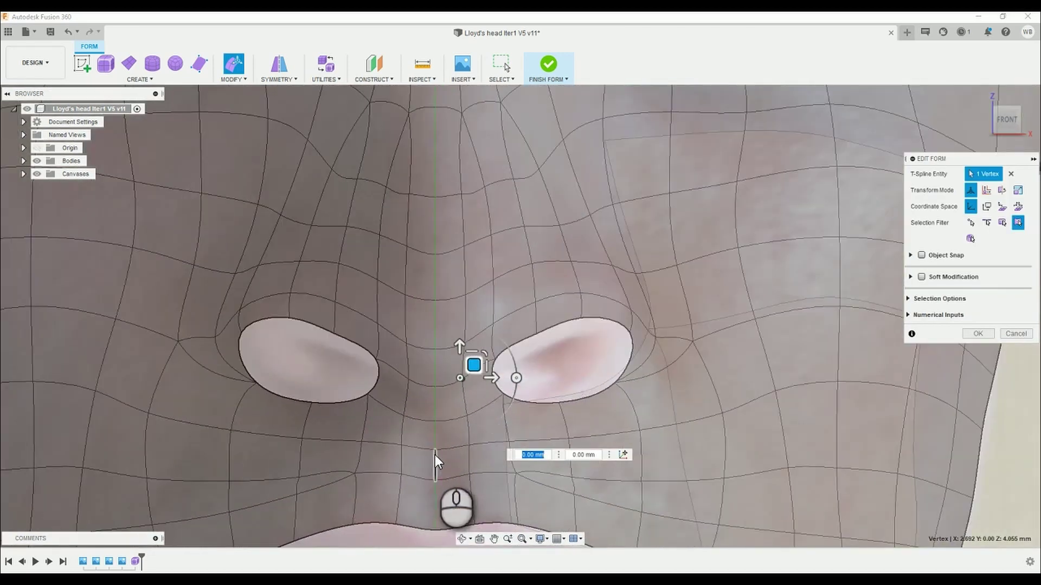
Lower the centreline edge above the upper lip about 0.5 mm and two left mid-cheek edges about 1.5 mm.
click(435, 457)
scroll(430, 458, down, 2)
scroll(429, 458, down, 2)
scroll(282, 441, up, 2)
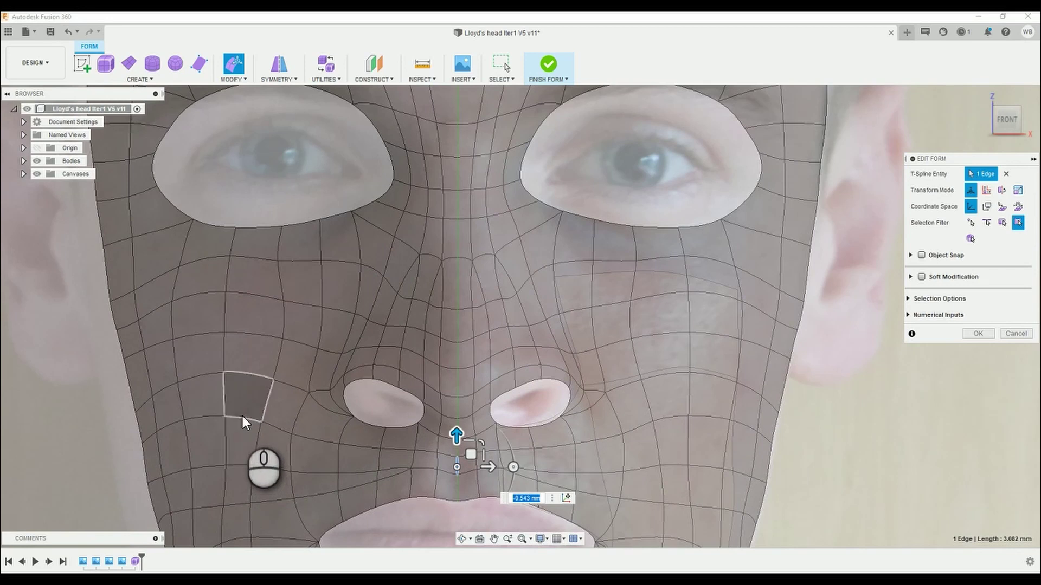
drag(178, 412, 280, 454)
scroll(354, 343, down, 5)
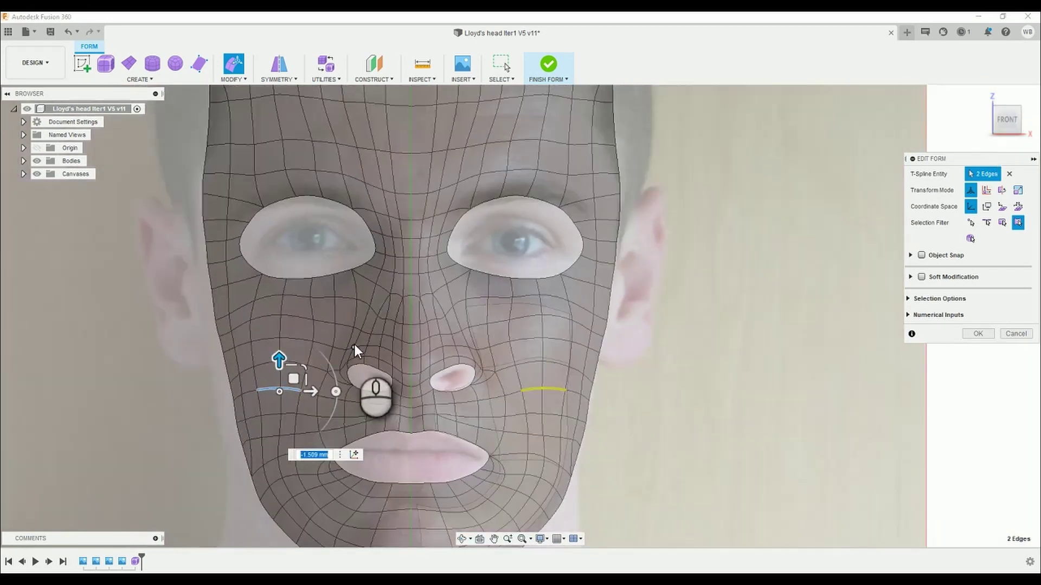
click(652, 383)
scroll(561, 460, up, 5)
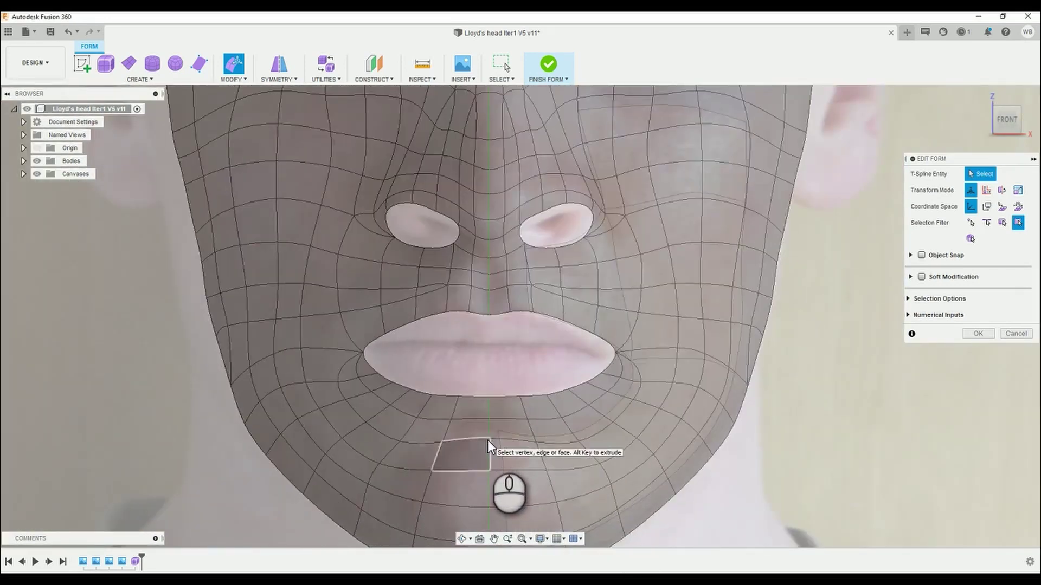
Raise the centreline vertex below the lower lip slightly and lower the edge beneath the left-hand mouth corner.
click(487, 440)
drag(488, 424, 488, 418)
drag(476, 404, 508, 453)
drag(487, 397, 456, 450)
drag(450, 406, 429, 452)
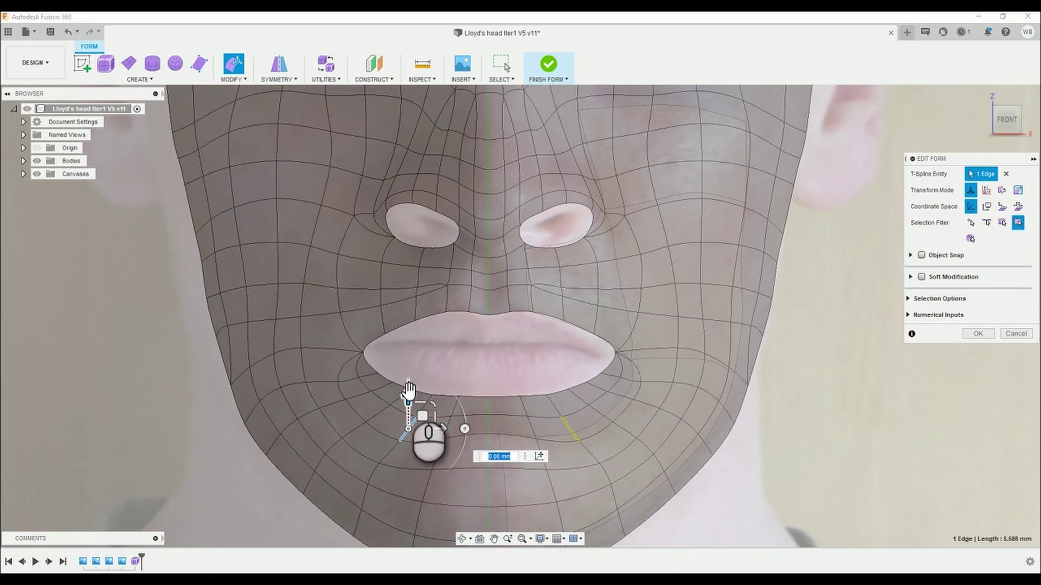
drag(409, 396, 410, 405)
Move the left-hand lower chin edge about 0.9 mm down and adjust the neighbouring chin edges nearer the centreline.
scroll(428, 465, down, 5)
drag(384, 464, 398, 497)
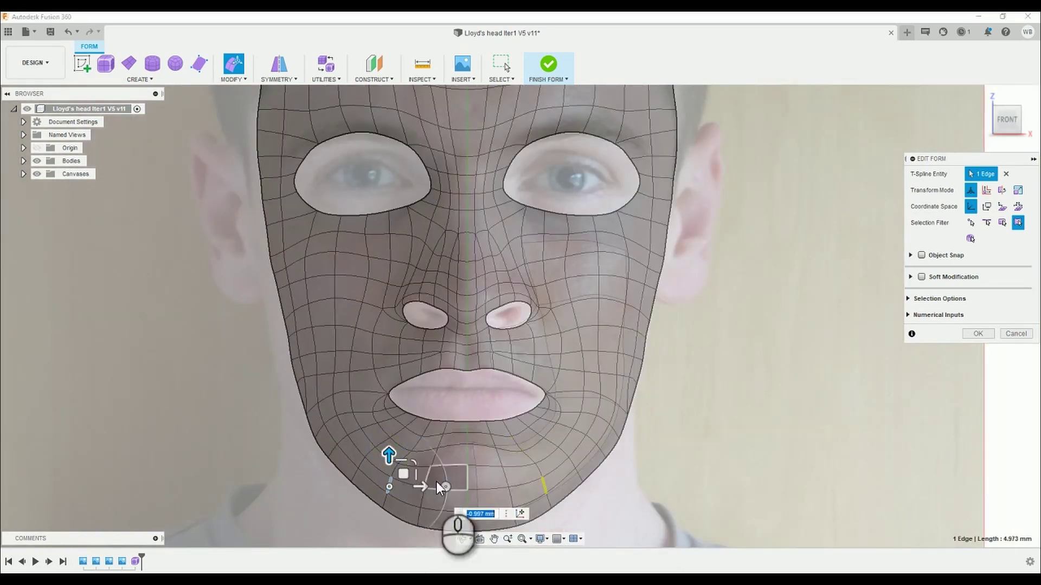
middle_drag(455, 490, 449, 371)
drag(408, 382, 453, 398)
click(718, 293)
scroll(374, 225, down, 3)
scroll(415, 261, up, 5)
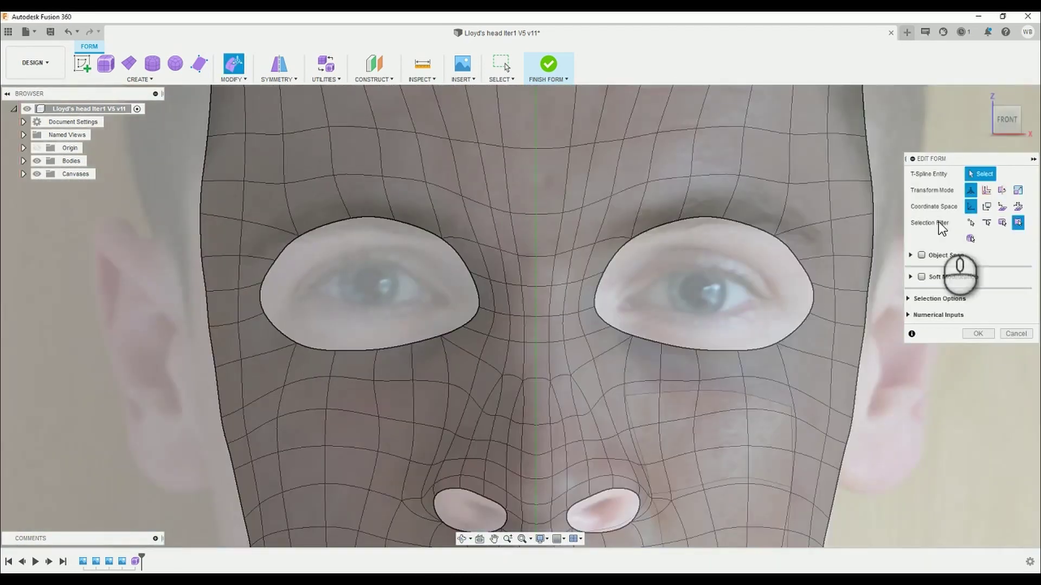
Move the mesh above the right eye's outer corner and the eye opening's outermost rim edge slightly outward.
click(801, 237)
drag(804, 240, 810, 240)
click(812, 294)
drag(821, 287, 824, 287)
scroll(717, 326, down, 4)
middle_drag(581, 151, 551, 251)
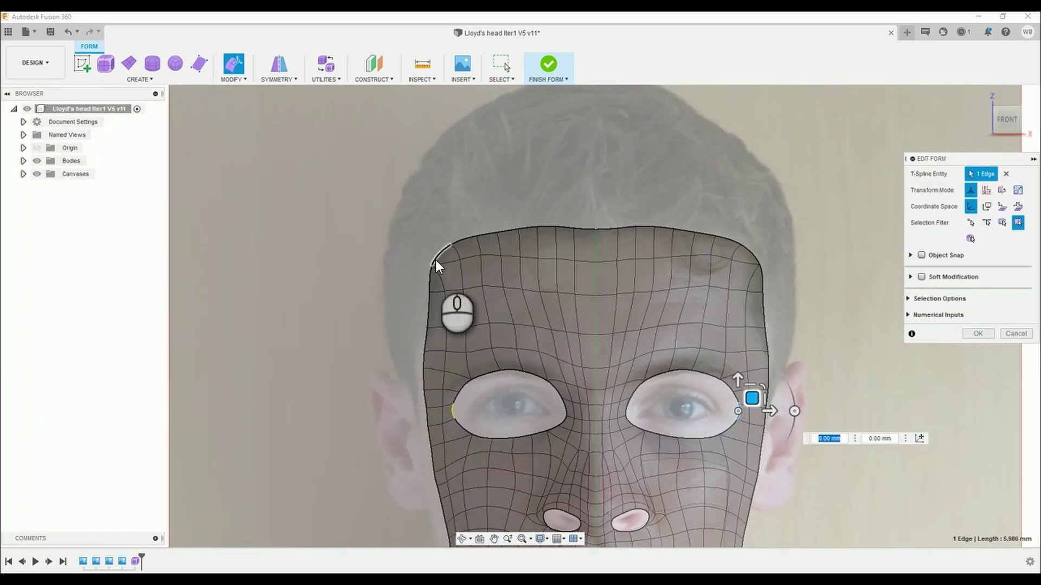
Round off the forehead outline by moving its upper left corner vertex inward and raising the top edges beside the centreline.
click(432, 265)
drag(464, 264, 476, 265)
click(410, 243)
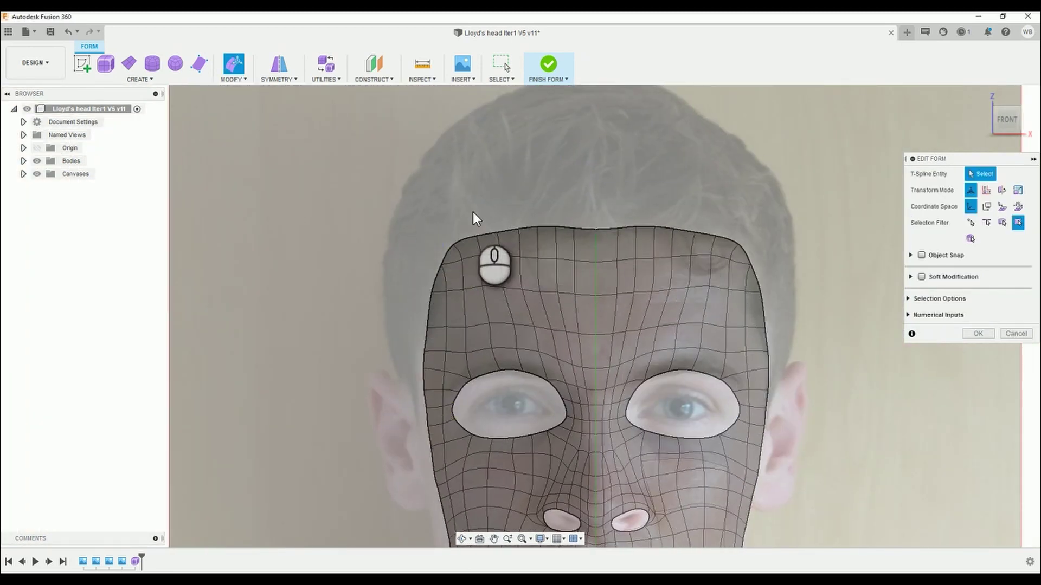
drag(492, 214, 596, 239)
drag(547, 194, 550, 190)
click(503, 158)
scroll(508, 178, down, 4)
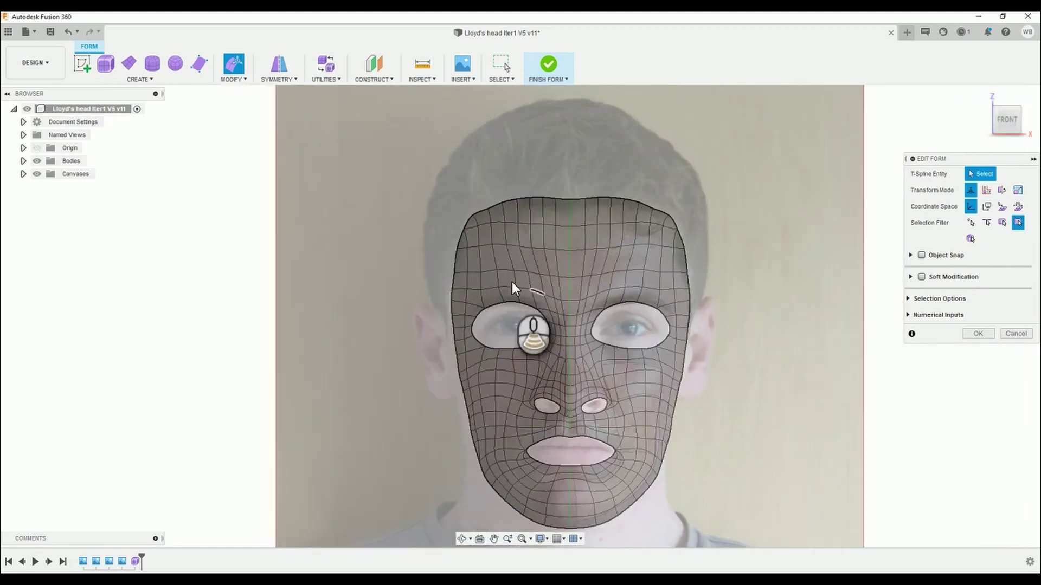
scroll(511, 283, up, 4)
click(454, 190)
drag(467, 181, 468, 181)
scroll(677, 339, up, 5)
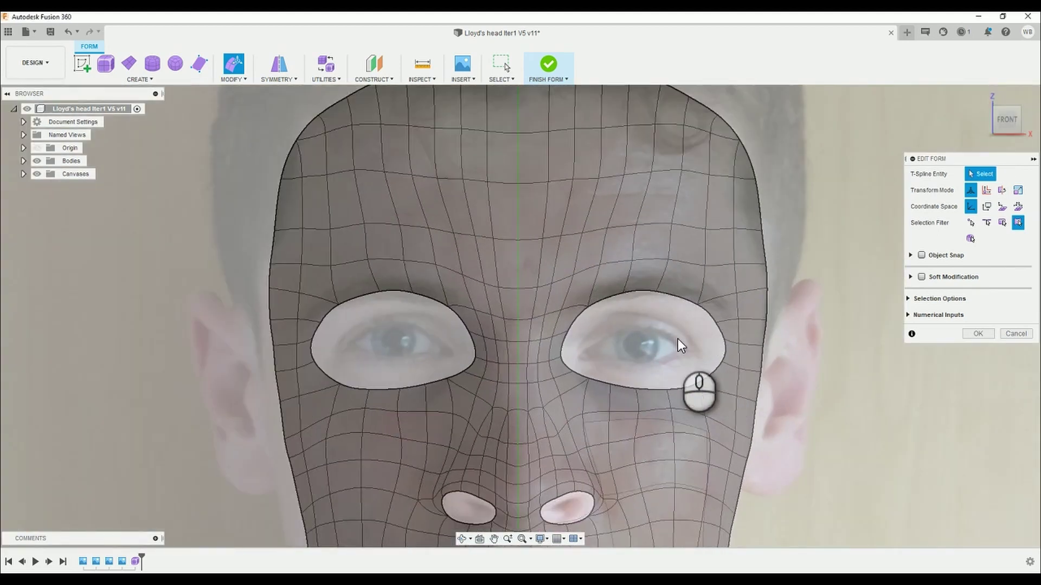
Move the right eye opening's upper inner rim inward and up, and raise its top rim edge.
click(602, 308)
drag(602, 311, 595, 303)
click(667, 295)
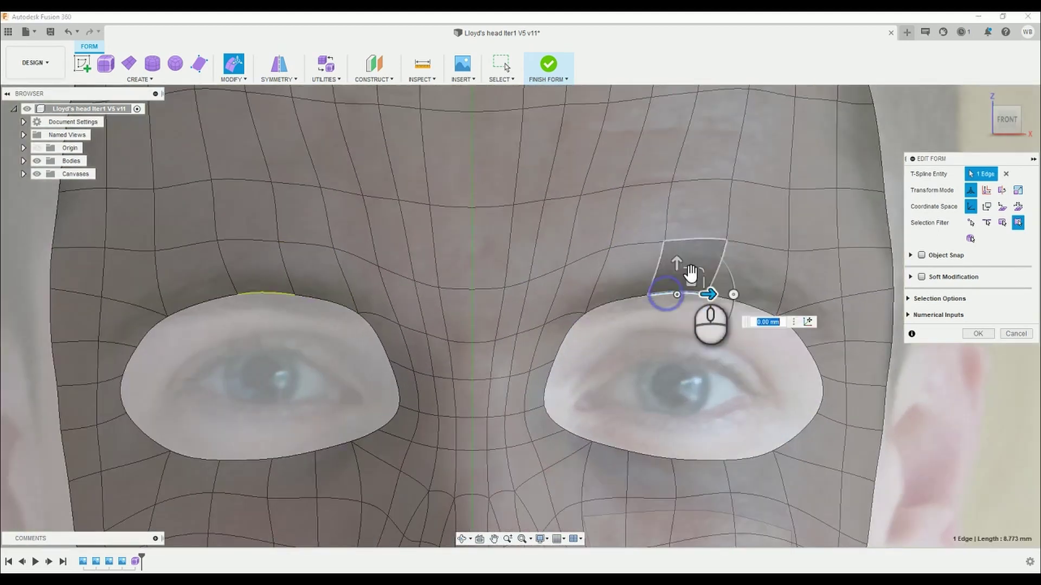
drag(678, 264, 677, 255)
Move the right eye's upper outer rim edge about 2.2 mm outward and its lower outer rim vertex about 3.7 mm outward and 1.5 mm up.
click(792, 327)
click(802, 362)
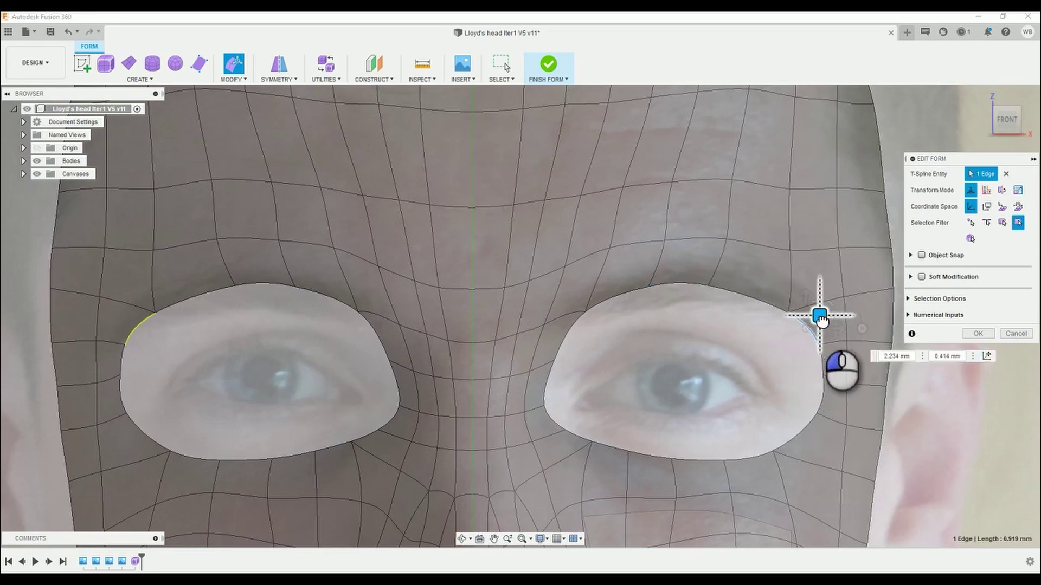
scroll(787, 382, down, 3)
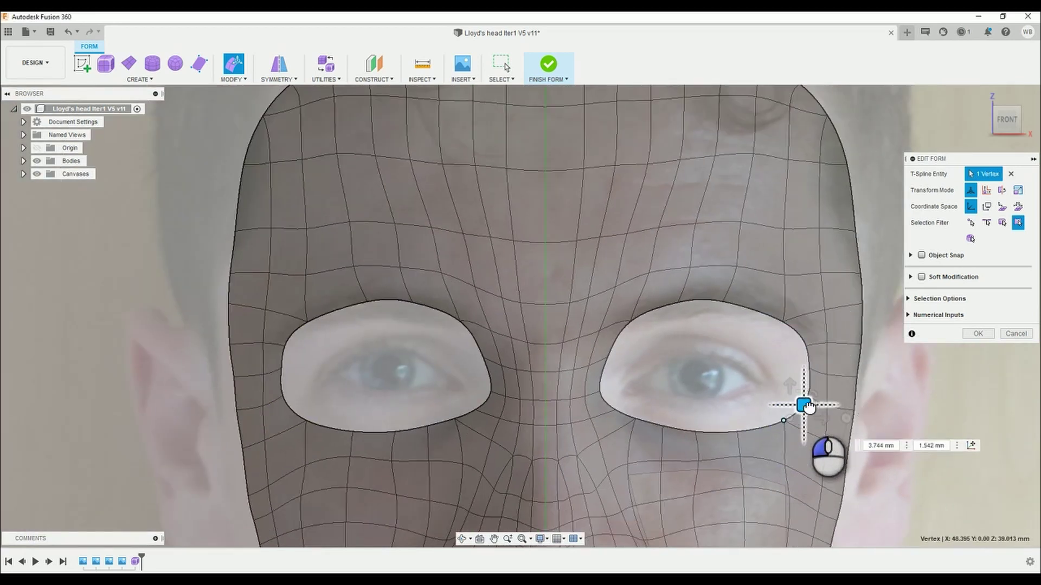
click(644, 311)
click(636, 380)
scroll(703, 440, down, 5)
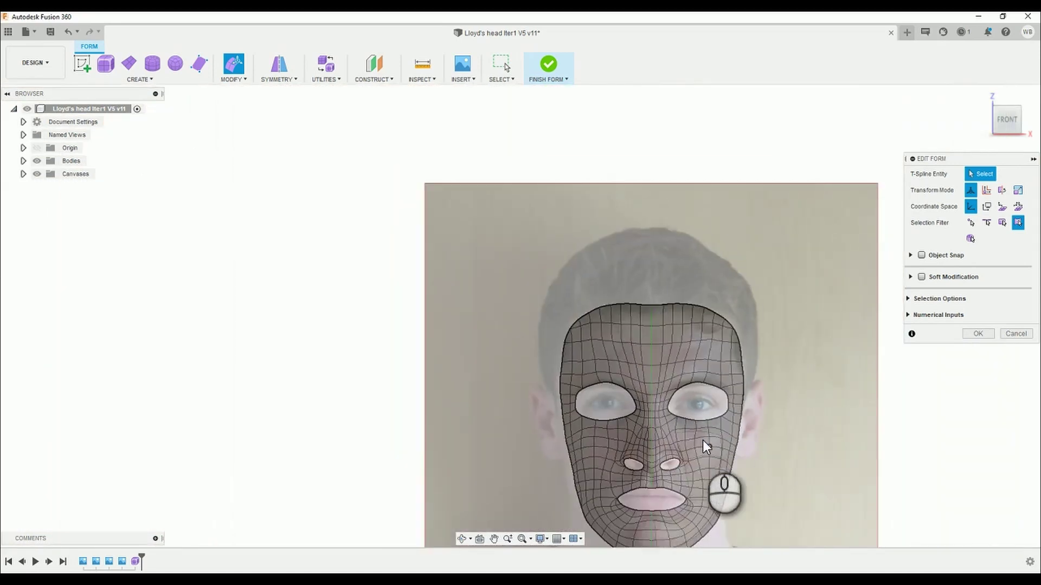
Adjust the mesh edges and vertices between the right eye's inner corner and the nose bridge.
scroll(650, 296, up, 6)
middle_drag(575, 179, 550, 330)
scroll(551, 331, up, 4)
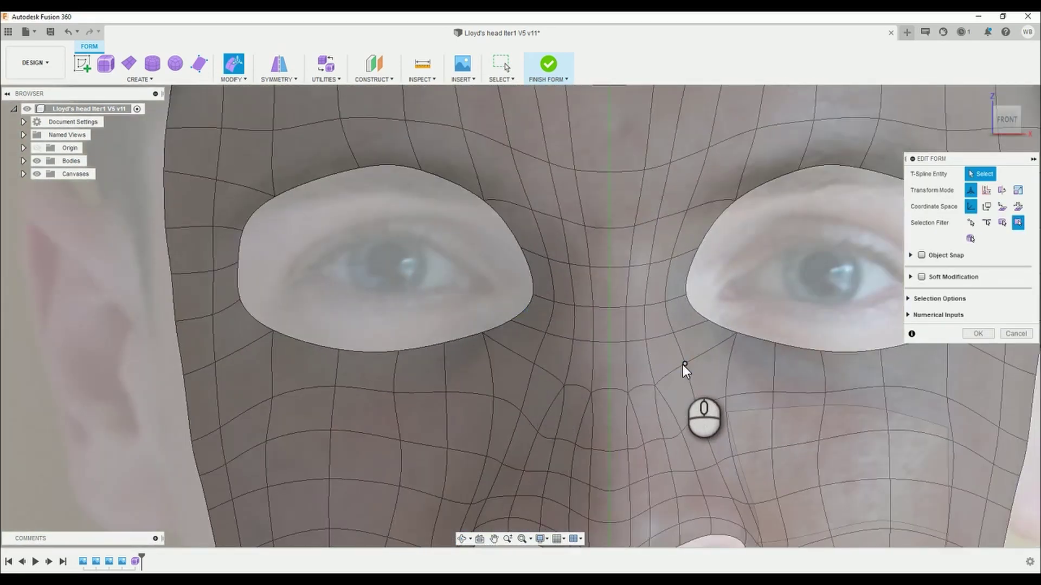
drag(689, 354, 738, 327)
click(670, 332)
click(722, 292)
click(671, 333)
click(706, 295)
scroll(747, 316, up, 5)
scroll(653, 330, up, 5)
click(576, 250)
Move the left nostril's upper outer rim edge up and inward, and shift its lower outer vertex slightly inward and up.
scroll(573, 248, down, 4)
scroll(594, 407, up, 5)
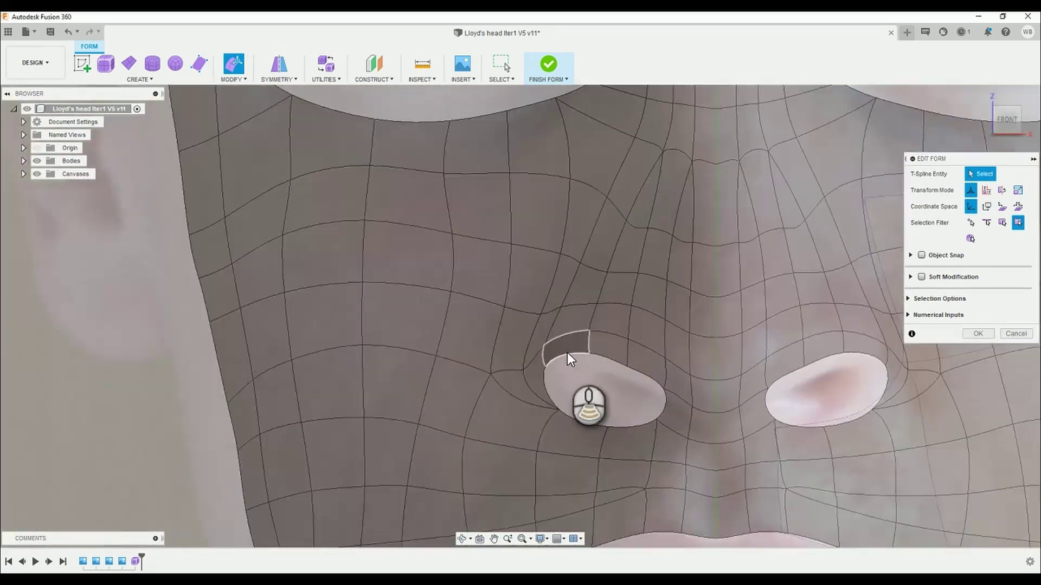
drag(535, 342, 554, 377)
drag(559, 348, 567, 337)
click(556, 416)
drag(572, 401, 578, 397)
click(632, 397)
scroll(642, 398, down, 4)
scroll(689, 431, up, 4)
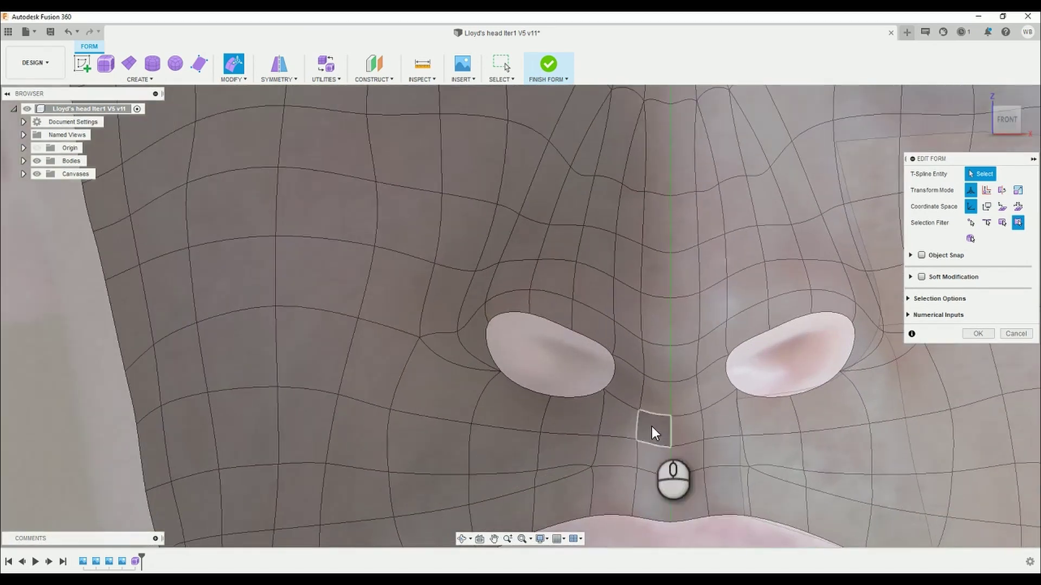
Raise the two vertices between the left nostril and the upper lip, the outer one about 0.8 mm.
click(636, 440)
drag(638, 411, 638, 408)
click(600, 433)
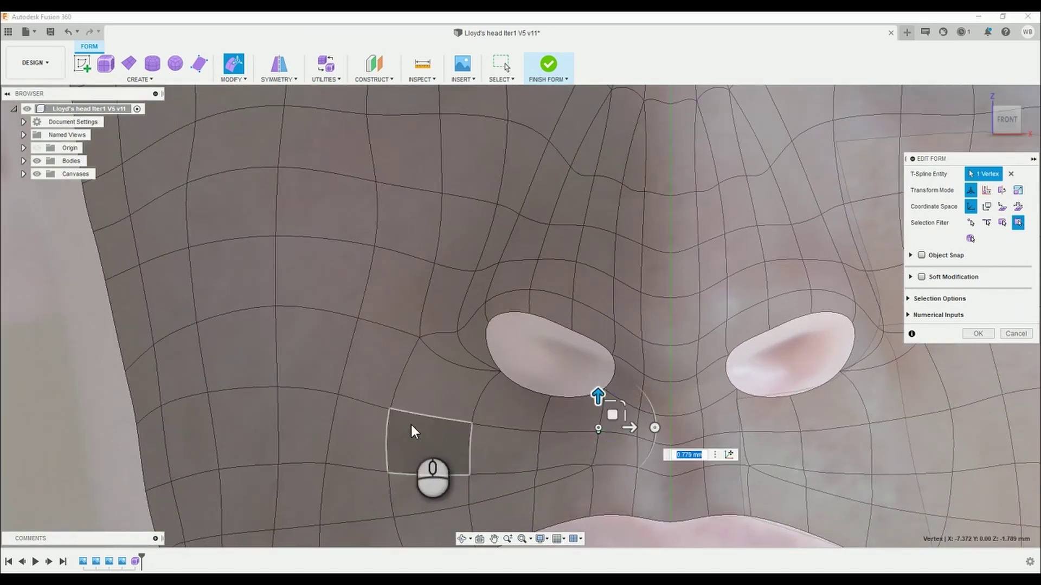
click(350, 393)
Move the cheek vertex outside the left nostril inward, and the vertex above the left mouth corner about 1.3 mm inward and 0.8 mm down.
click(391, 409)
drag(404, 397, 438, 399)
scroll(405, 415, down, 4)
scroll(407, 482, up, 2)
click(415, 460)
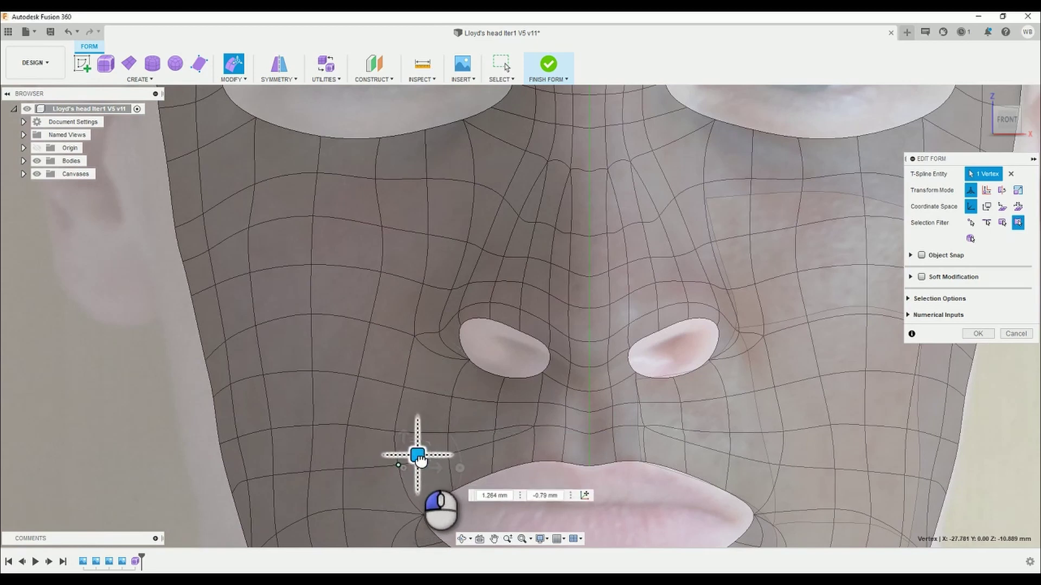
scroll(403, 455, down, 4)
scroll(417, 350, up, 3)
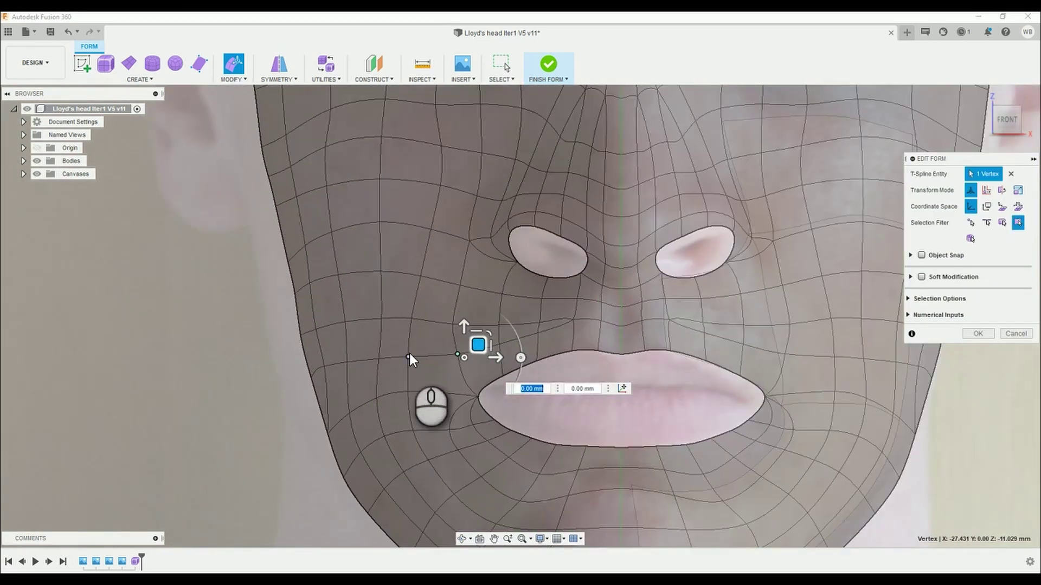
Move the left lower-cheek edge about 3.1 mm inward and 1 mm down, and shift the cheek edge above it inward and down.
click(410, 332)
drag(465, 338, 466, 348)
drag(424, 324, 440, 328)
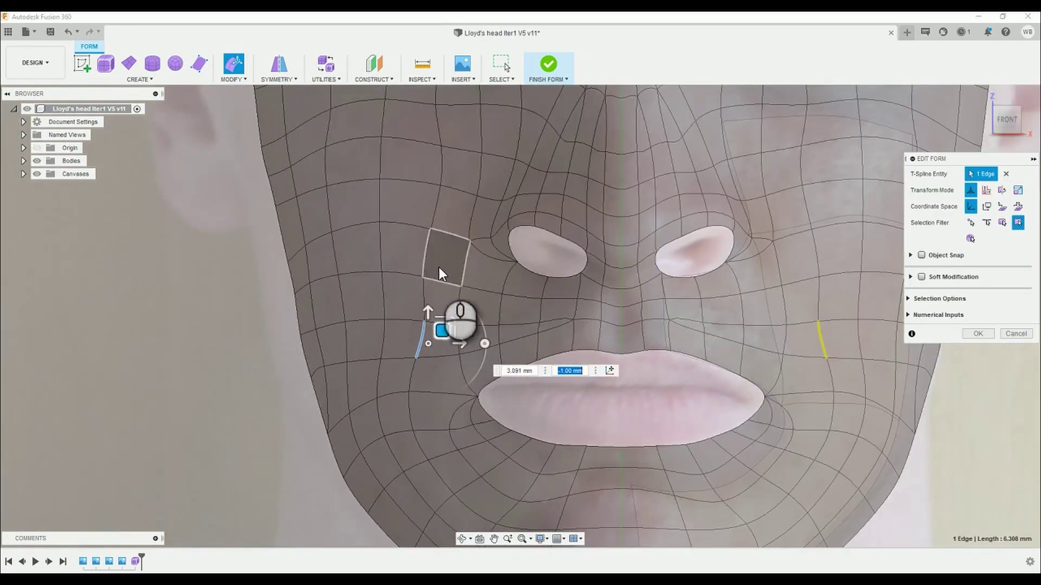
drag(418, 217, 436, 283)
drag(459, 255, 492, 264)
scroll(454, 277, down, 4)
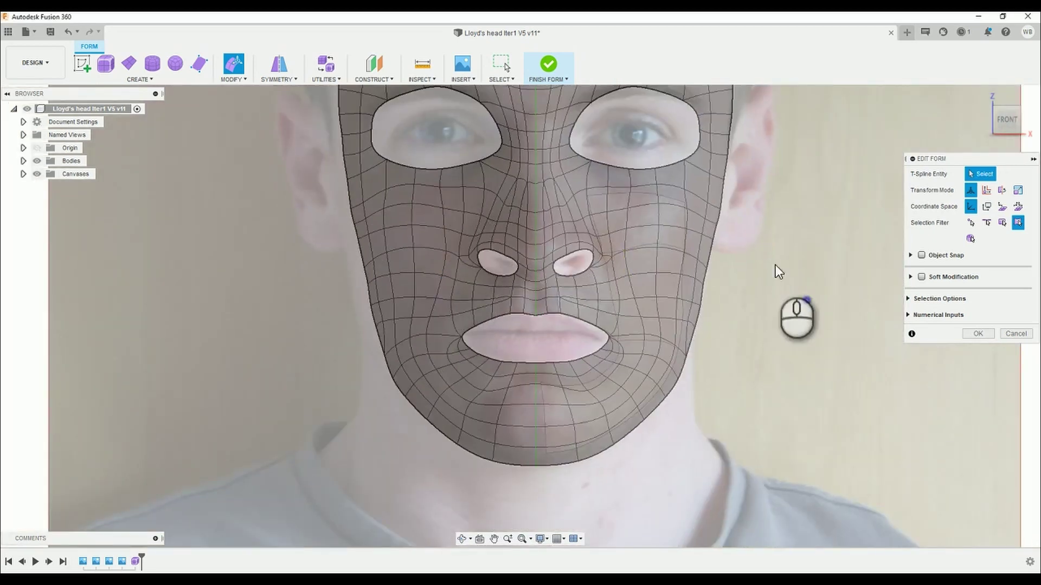
Shift two mesh points, one above the other on the right cheek, slightly inward.
scroll(623, 231, up, 4)
click(630, 227)
drag(657, 223, 648, 222)
click(859, 359)
click(636, 164)
drag(665, 164, 661, 163)
scroll(618, 243, down, 3)
click(755, 330)
Adjust the right cheek vertex level with the nostril and move the vertex nearer the nostril about 2.3 mm inward and 1.9 mm up.
scroll(748, 347, down, 3)
scroll(715, 325, up, 5)
click(606, 299)
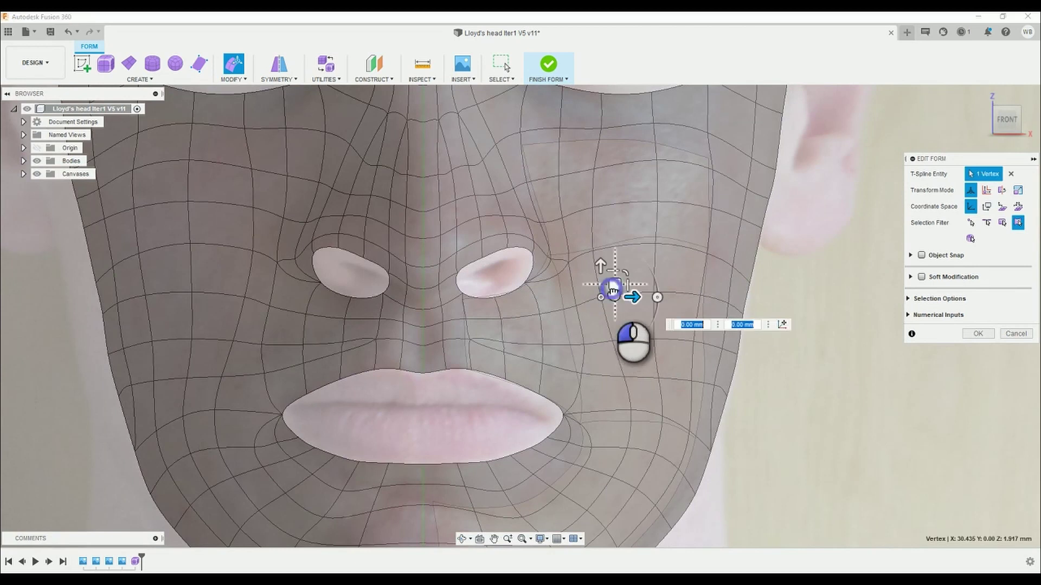
click(576, 304)
drag(586, 295, 572, 284)
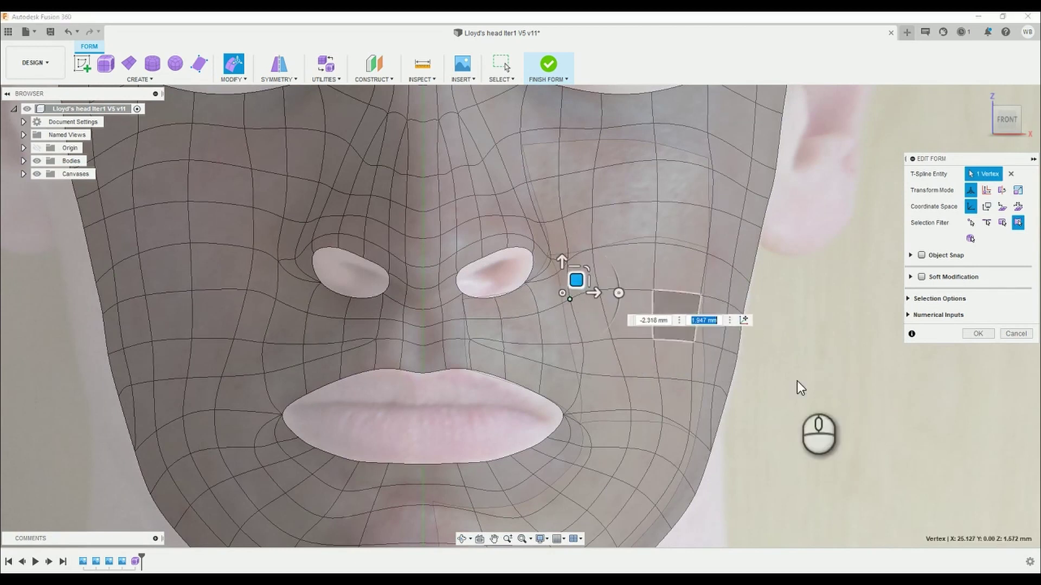
click(797, 382)
Lower the right mid-cheek vertex and shift the outer cheek edge beside it slightly outward.
click(654, 291)
drag(654, 258, 654, 270)
click(703, 279)
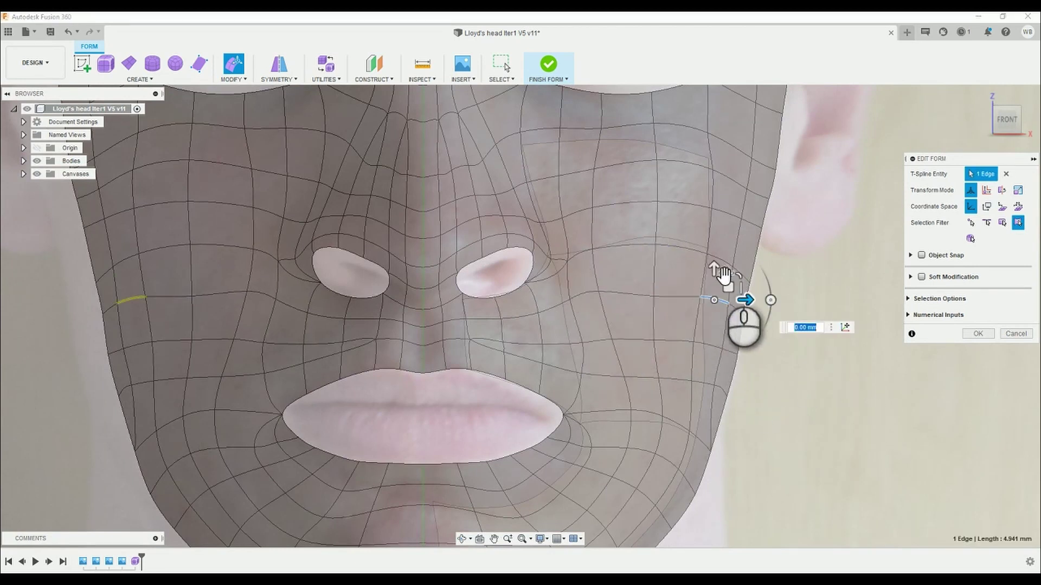
drag(730, 274, 735, 275)
click(881, 434)
Adjust the vertex at the left-hand mouth corner and raise the lower lip's centre vertex slightly.
scroll(772, 414, up, 6)
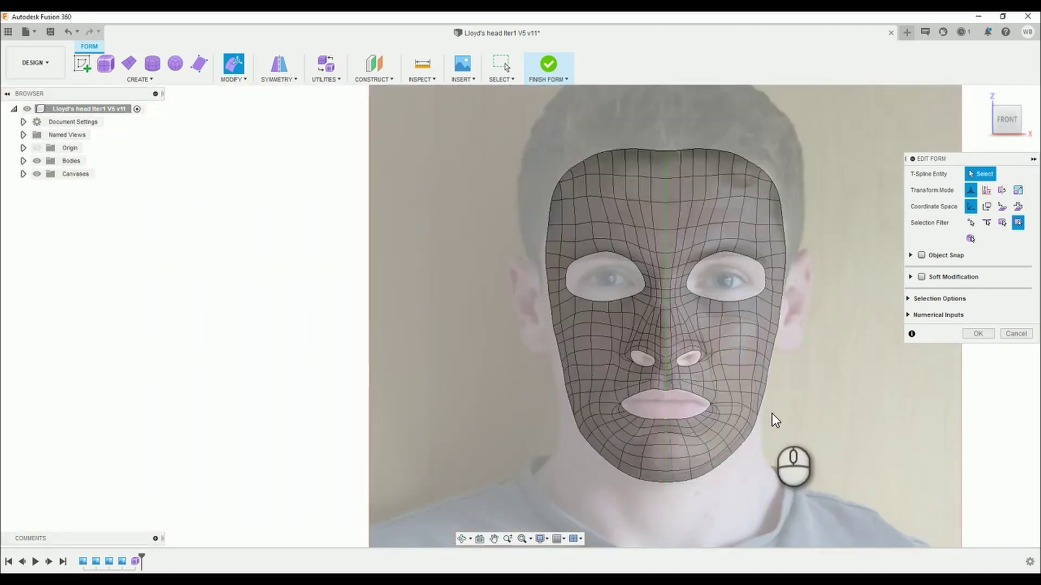
scroll(677, 405, down, 4)
scroll(678, 413, up, 3)
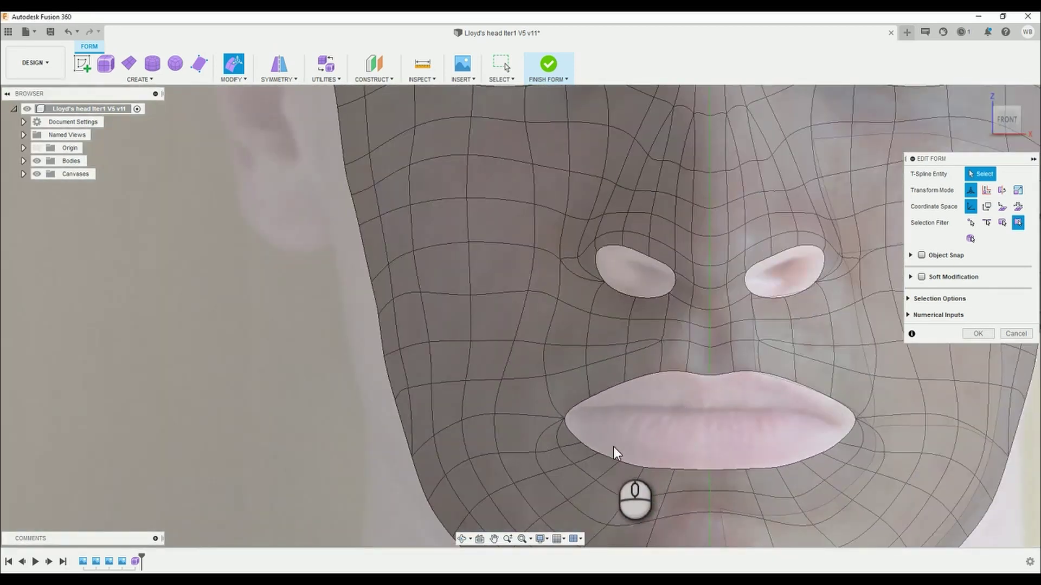
click(577, 438)
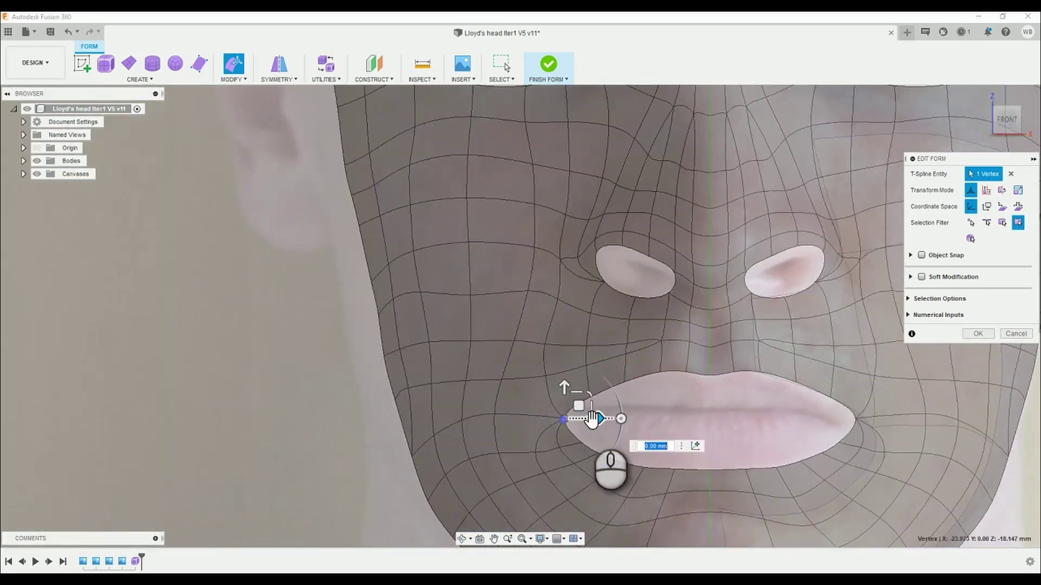
click(709, 466)
drag(710, 447, 710, 442)
click(682, 428)
scroll(786, 412, down, 6)
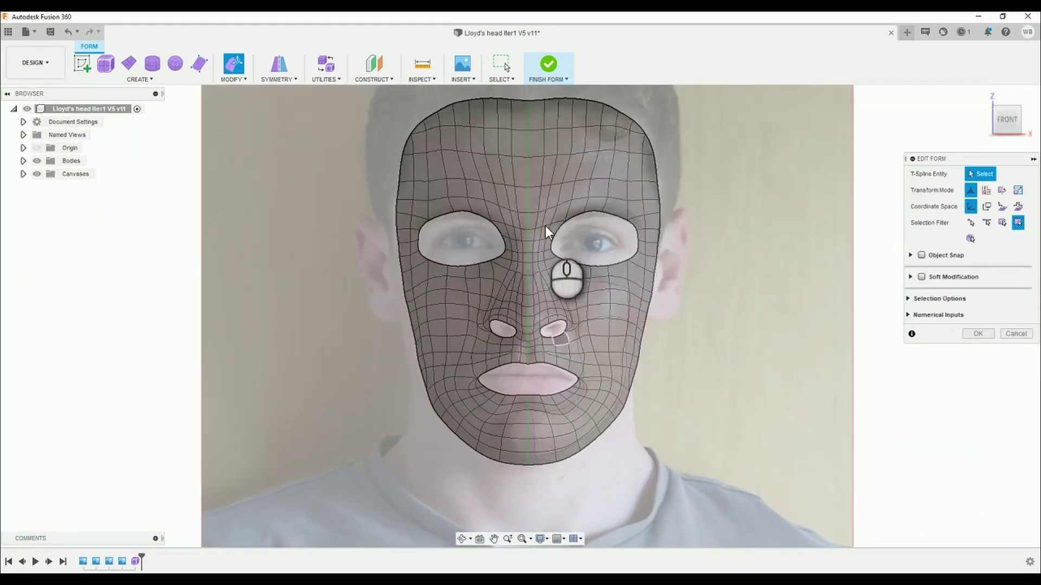
Move the vertex at the inner corner of the right-hand eye opening slightly outward and up.
scroll(590, 230, up, 4)
click(508, 266)
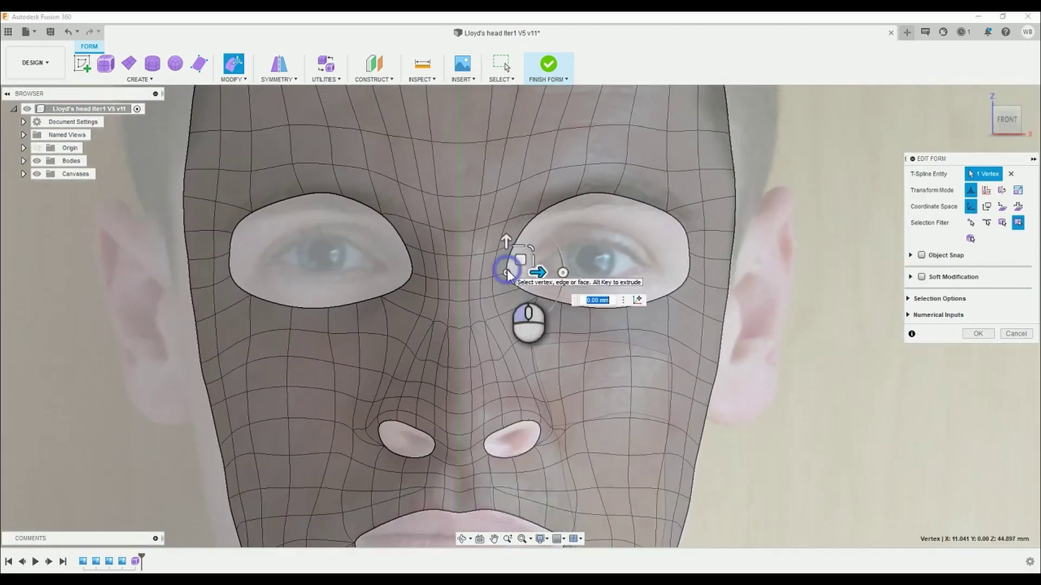
drag(516, 260, 521, 255)
click(601, 231)
Adjust the upper and upper-outer rim of the right-hand eye opening to round its outline.
click(612, 195)
drag(630, 183, 691, 239)
click(664, 225)
click(691, 240)
key(Escape)
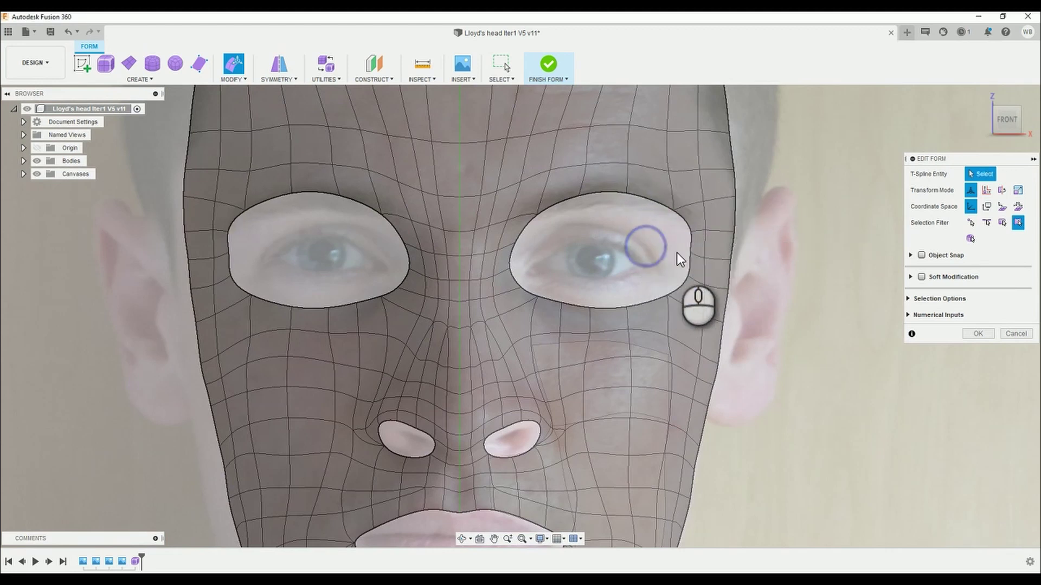
Shift the outer corner of the right-hand eye opening slightly outward and refine the rim just above it.
click(692, 275)
key(Escape)
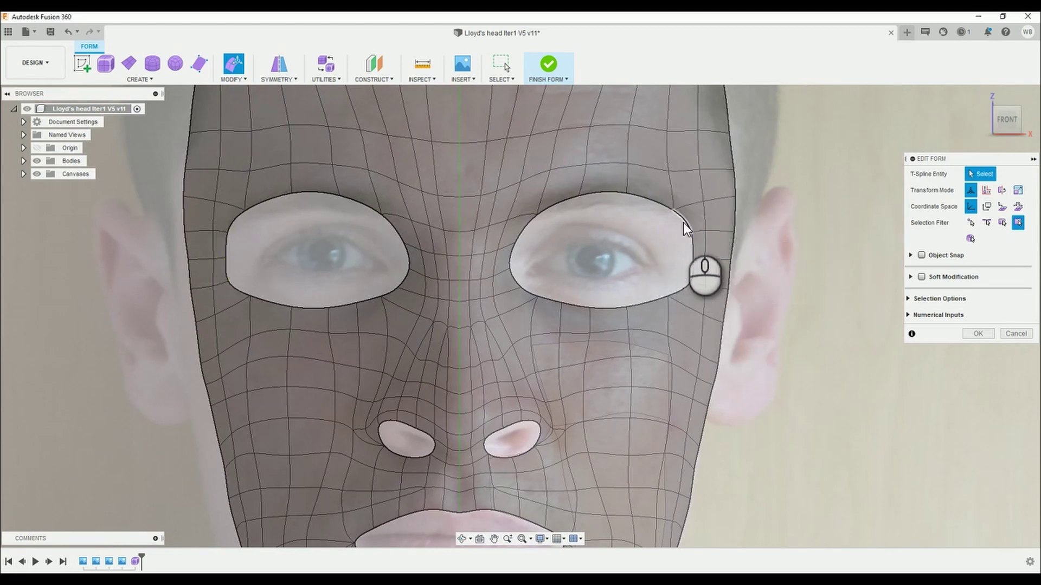
click(687, 216)
key(Escape)
Adjust the lower outer rim edge of the right-hand eye opening and the rim near its upper inner corner.
click(677, 295)
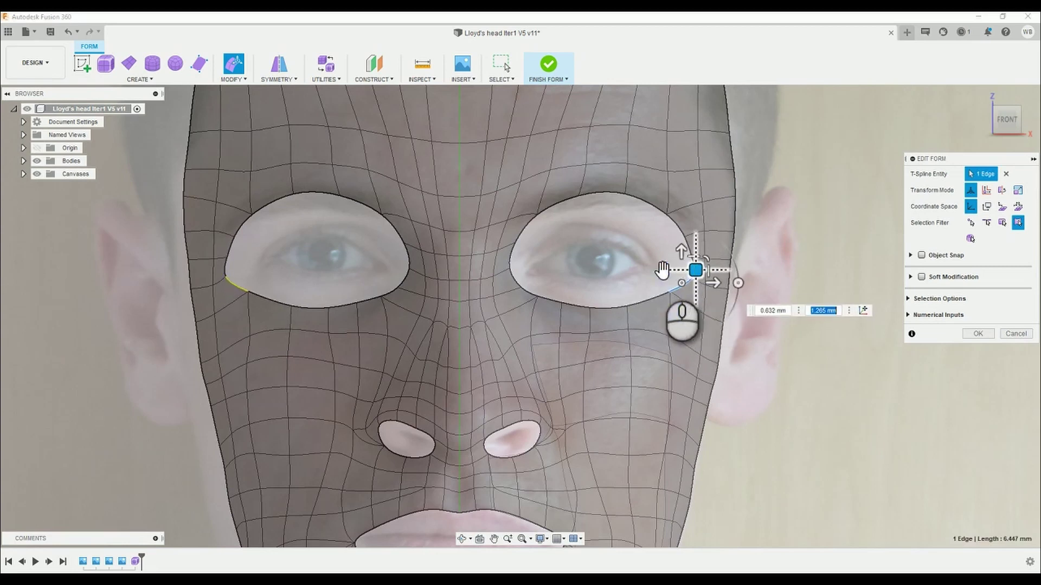
key(Escape)
click(537, 220)
key(Escape)
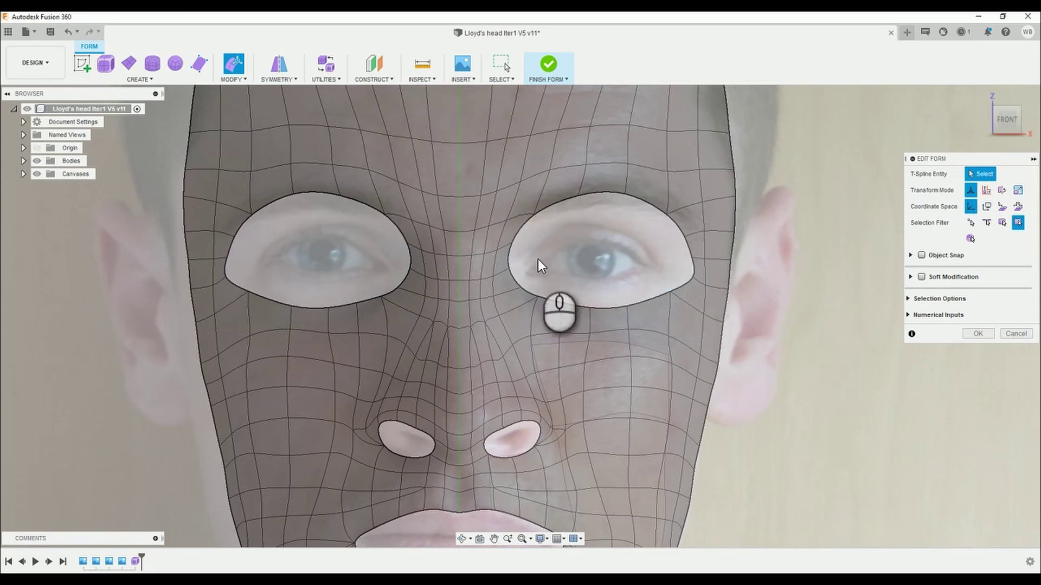
Adjust the vertex right of the centreline between the eyes and move the vertical edge above it about 2.28 mm inward.
click(477, 212)
drag(524, 215, 523, 202)
drag(471, 130, 492, 210)
drag(534, 167, 504, 168)
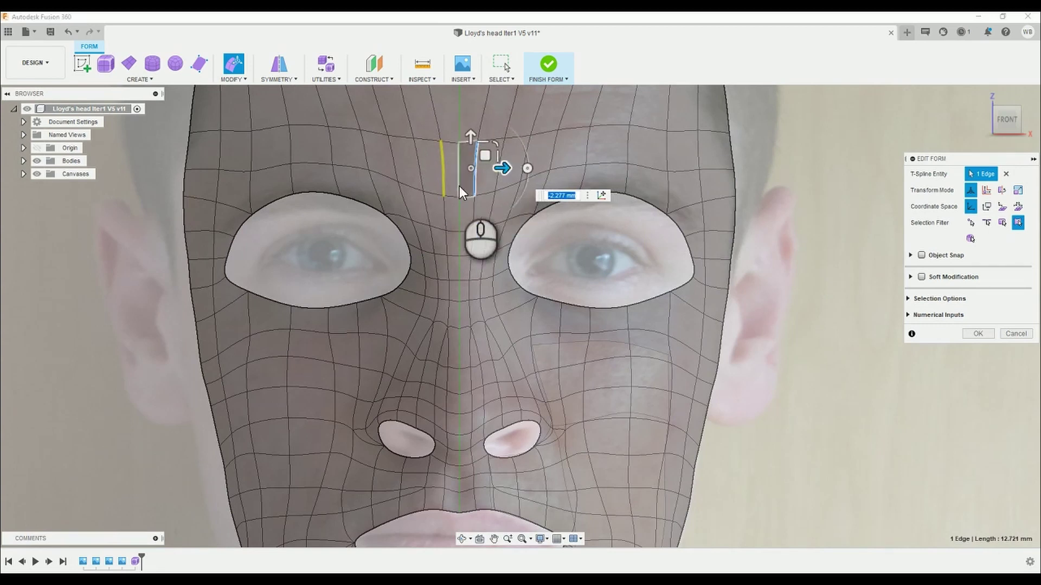
Shift the next vertical edge higher on the forehead, just right of the centreline, slightly inward.
middle_drag(456, 190, 443, 335)
drag(467, 199, 489, 269)
drag(502, 236, 487, 237)
scroll(479, 273, down, 3)
click(706, 344)
scroll(544, 353, down, 2)
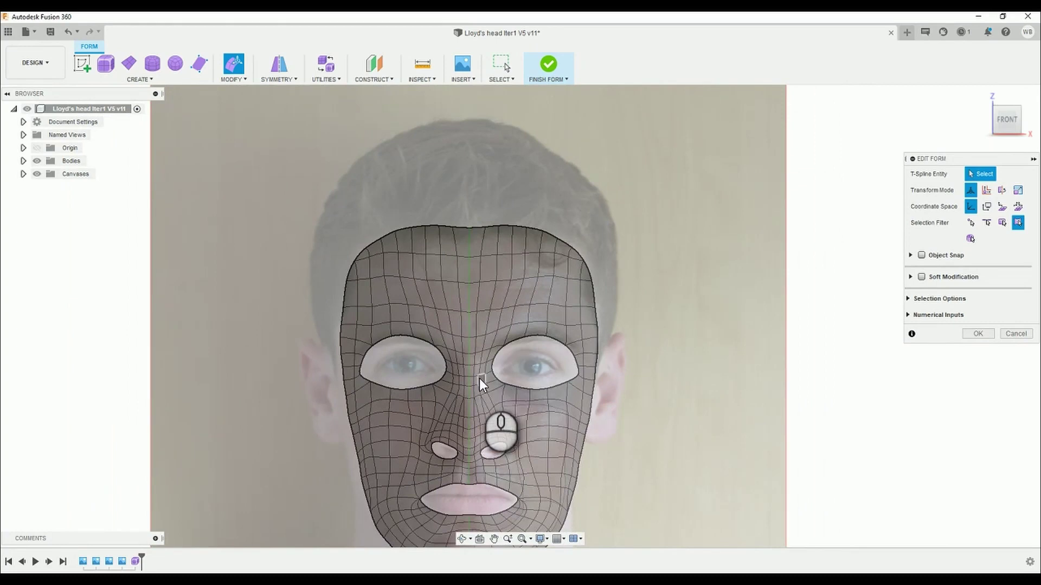
Move the vertex above the inner half of the right-hand eye opening slightly up and outward.
scroll(504, 247, up, 4)
scroll(472, 252, down, 2)
scroll(414, 316, up, 2)
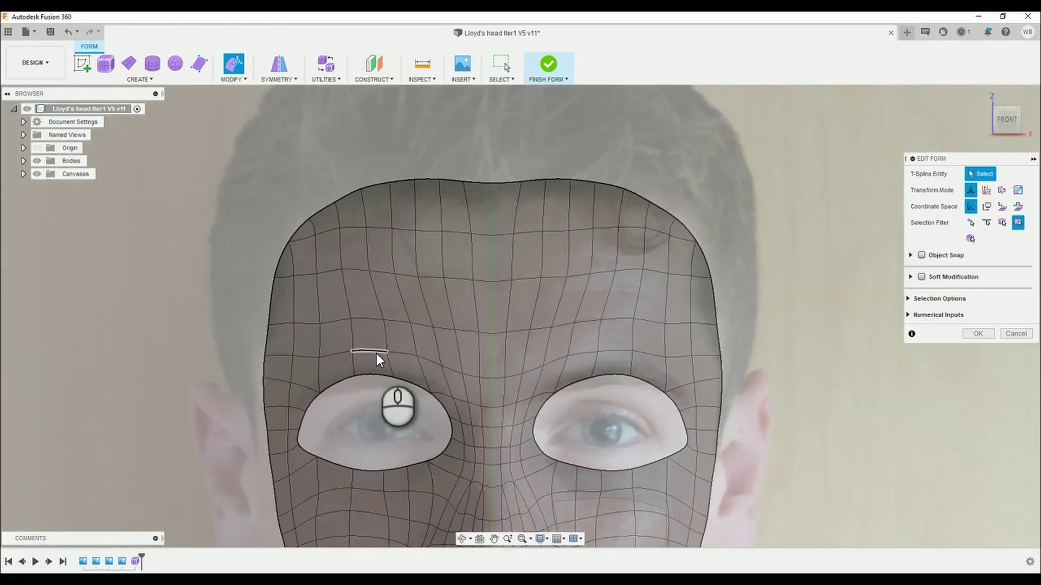
click(597, 350)
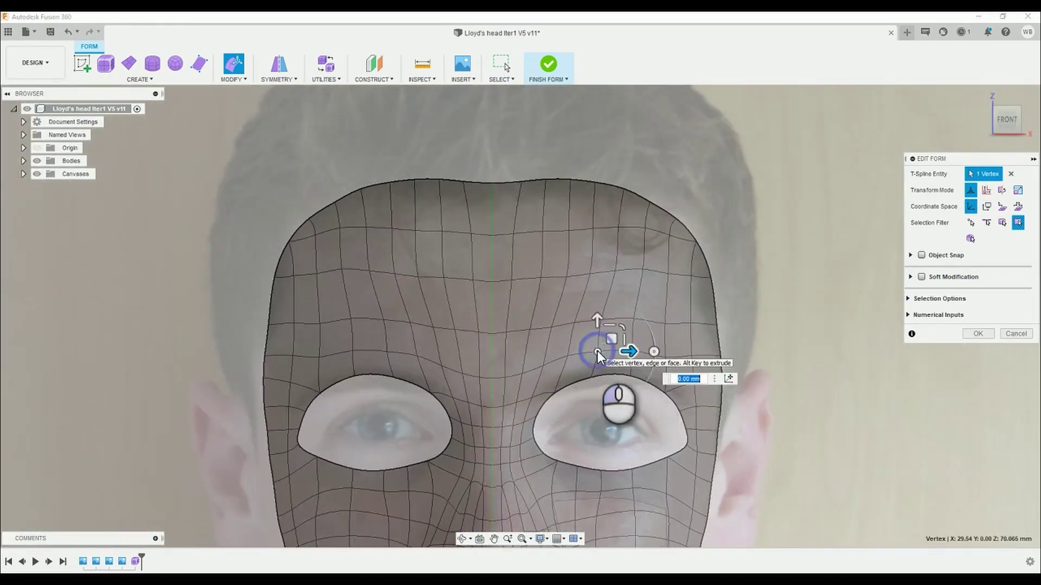
drag(611, 335, 615, 330)
click(627, 379)
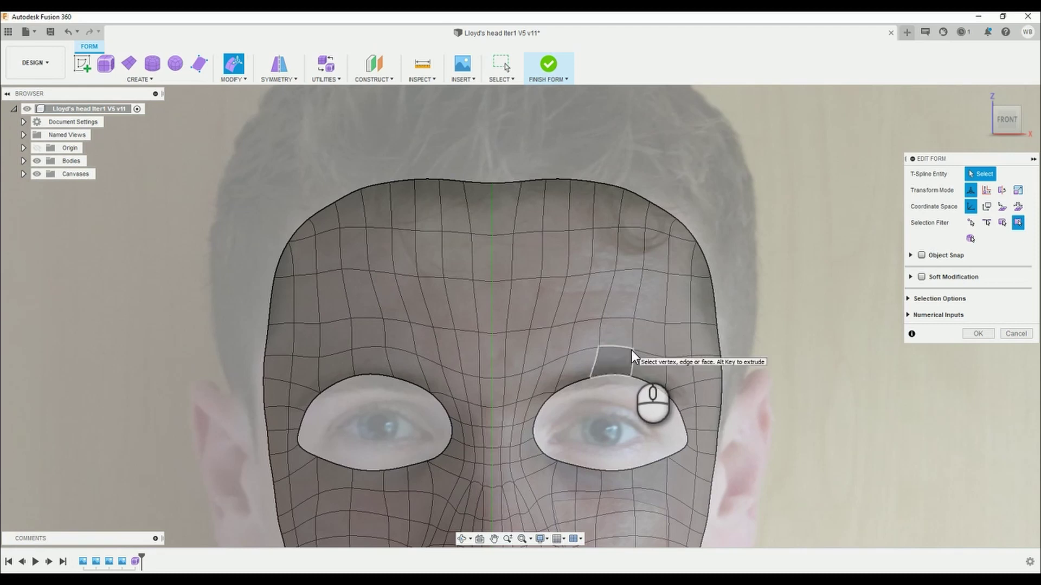
Reposition the neighbouring brow vertex above the middle of the right-hand eye opening.
click(631, 350)
click(657, 344)
click(633, 351)
click(747, 306)
drag(648, 336, 686, 303)
Adjust the two mesh points, one above the other, over the outer half of the right-hand eye opening.
click(666, 356)
click(812, 289)
click(665, 322)
click(781, 291)
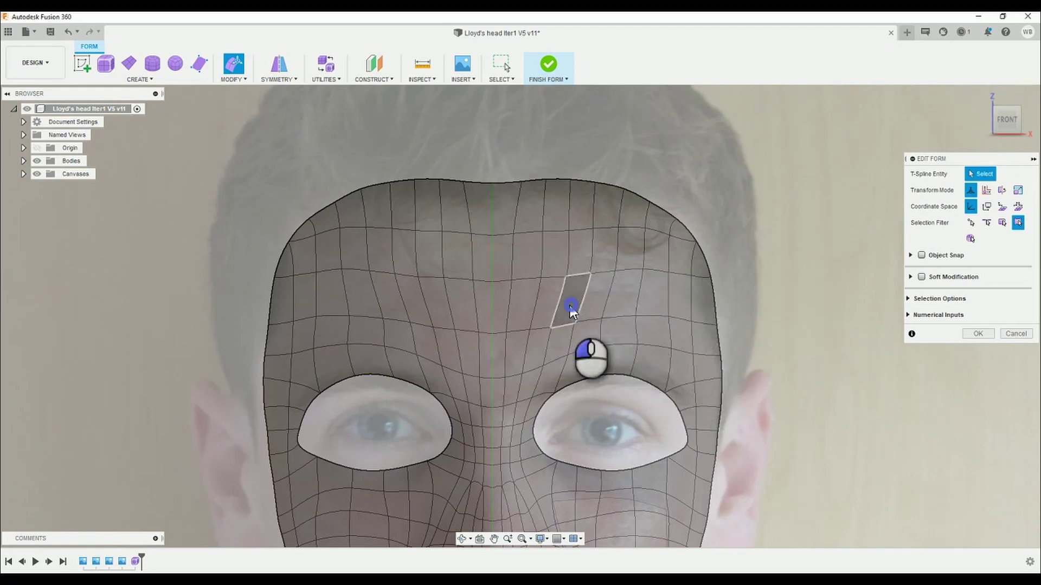